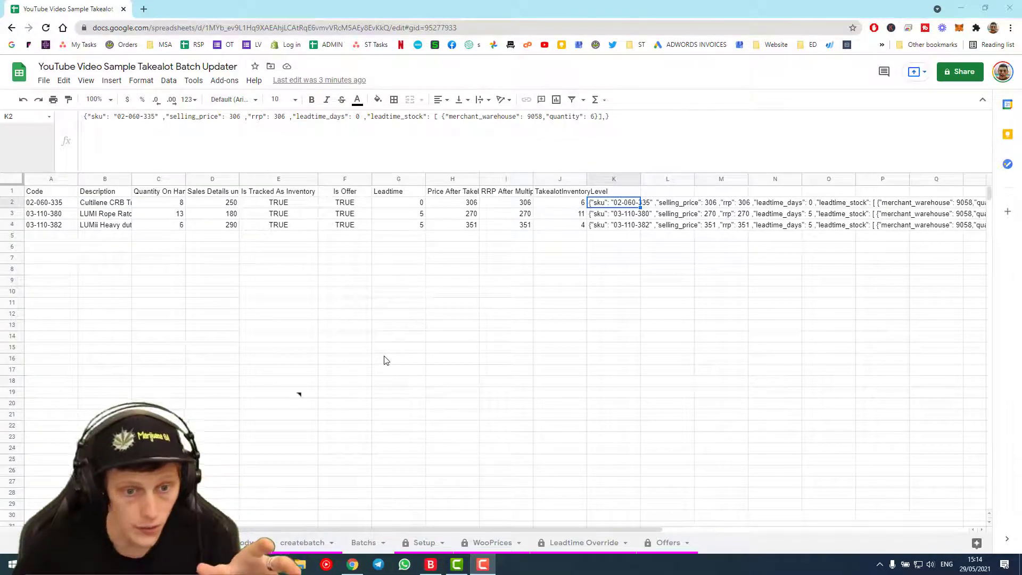
Open the product sheet listing five items with their selling-price and leadtime-stock JSON strings
{"action": "left_click", "coordinate": [247, 542]}
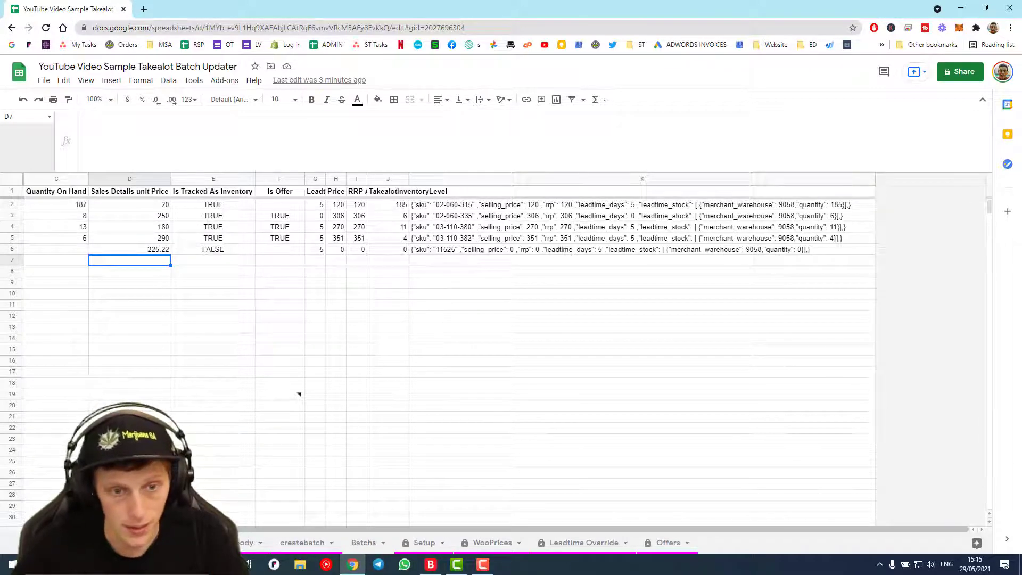
{"action": "scroll", "coordinate": [479, 319], "scroll_direction": "left", "scroll_amount": 3}
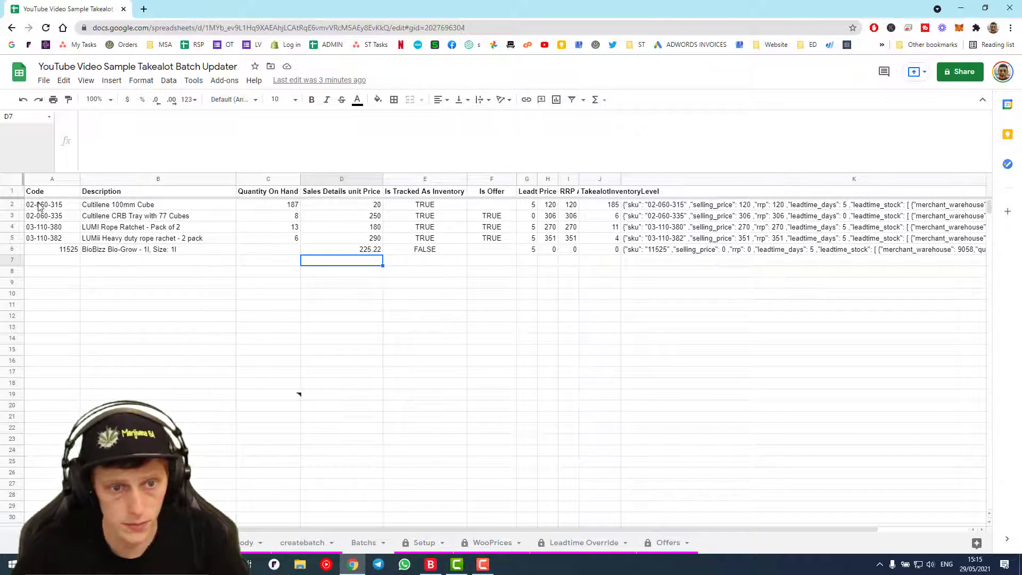
{"action": "left_click_drag", "start_coordinate": [38, 206], "coordinate": [43, 243]}
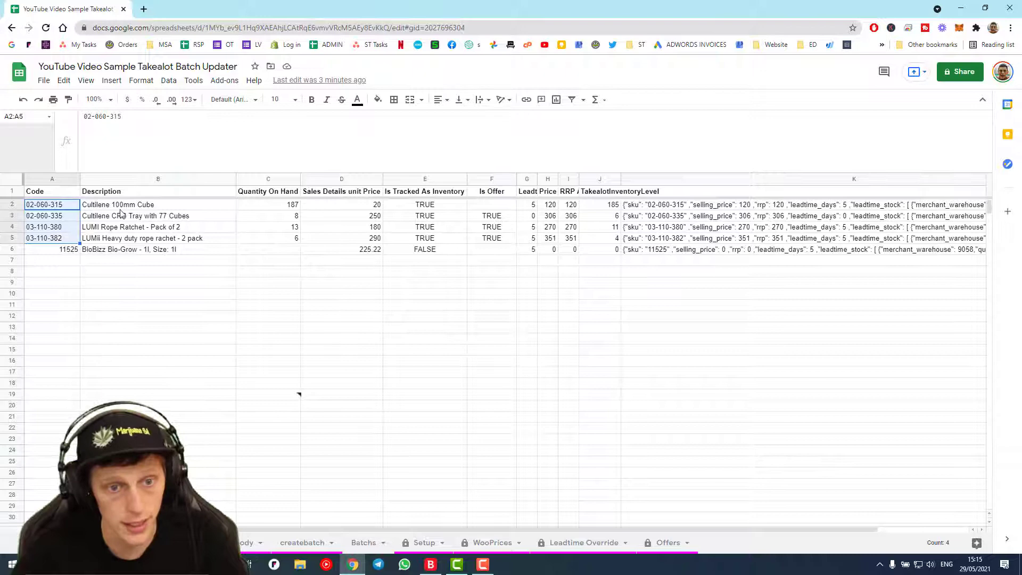
{"action": "left_click_drag", "start_coordinate": [120, 206], "coordinate": [120, 240]}
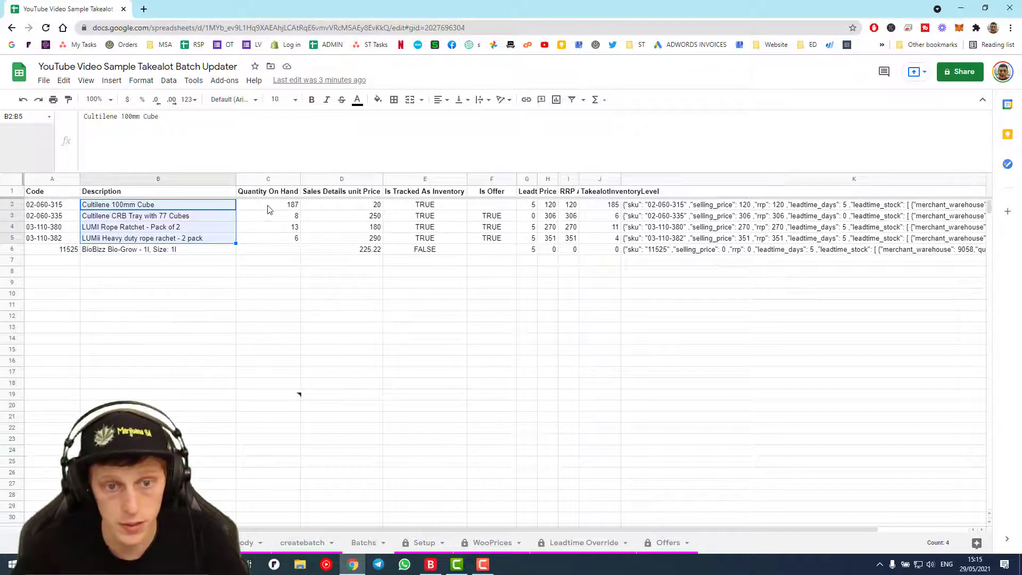
{"action": "left_click_drag", "start_coordinate": [269, 206], "coordinate": [295, 238]}
{"action": "left_click", "coordinate": [353, 206]}
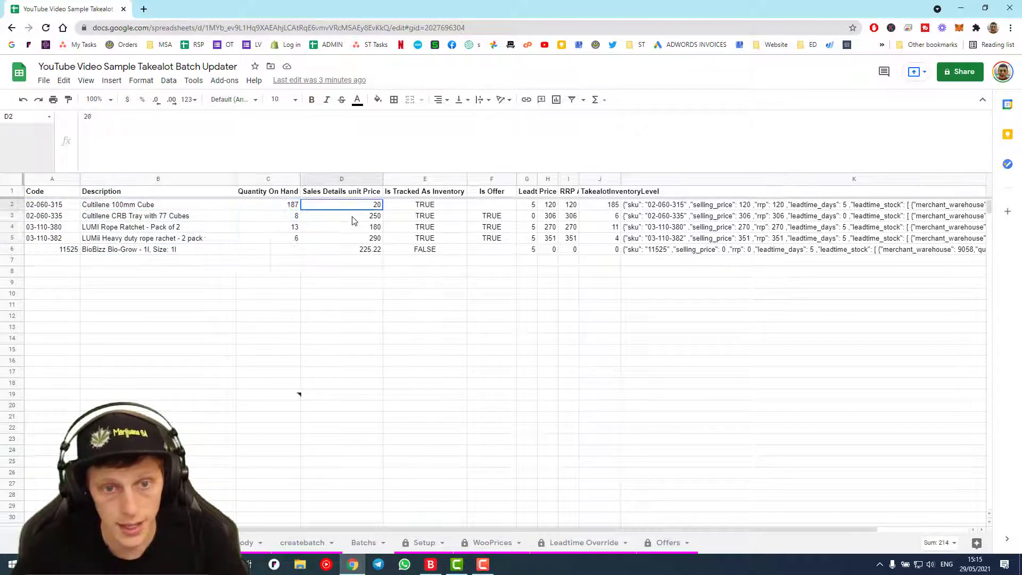
{"action": "left_click_drag", "start_coordinate": [353, 220], "coordinate": [354, 242]}
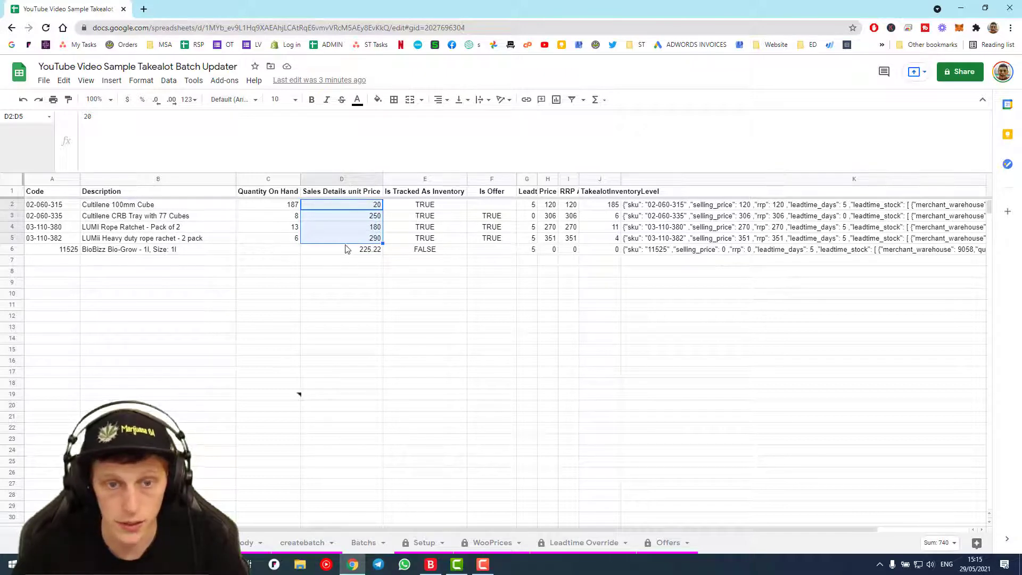
{"action": "left_click", "coordinate": [414, 238]}
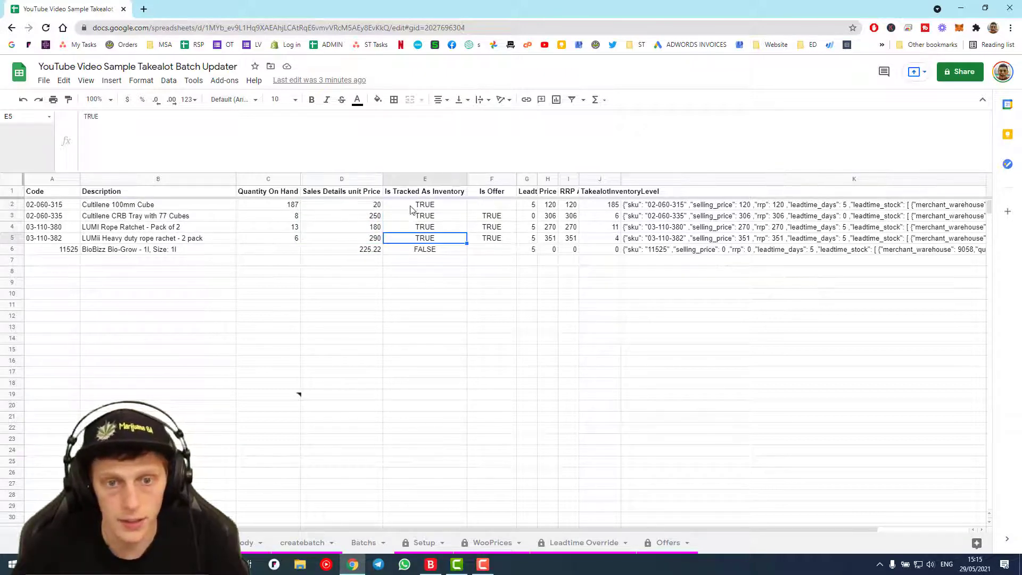
{"action": "left_click_drag", "start_coordinate": [411, 209], "coordinate": [410, 251]}
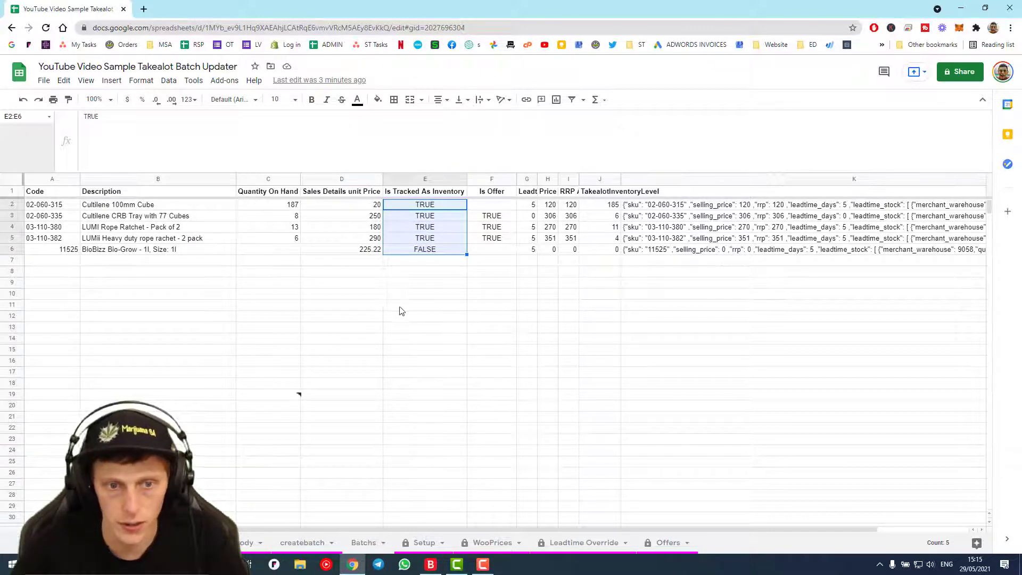
{"action": "left_click", "coordinate": [401, 307]}
{"action": "left_click", "coordinate": [411, 250]}
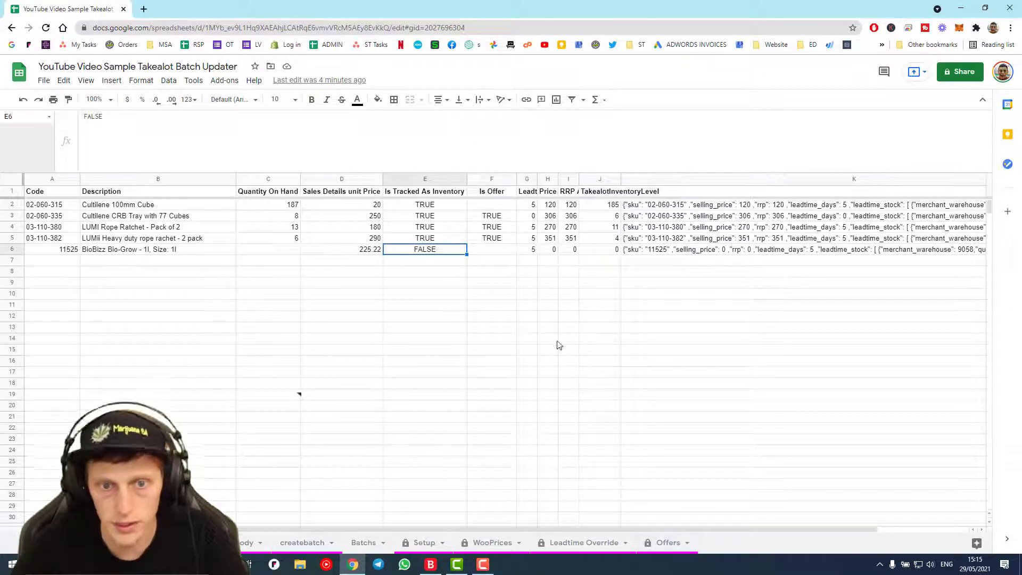
{"action": "left_click", "coordinate": [487, 216]}
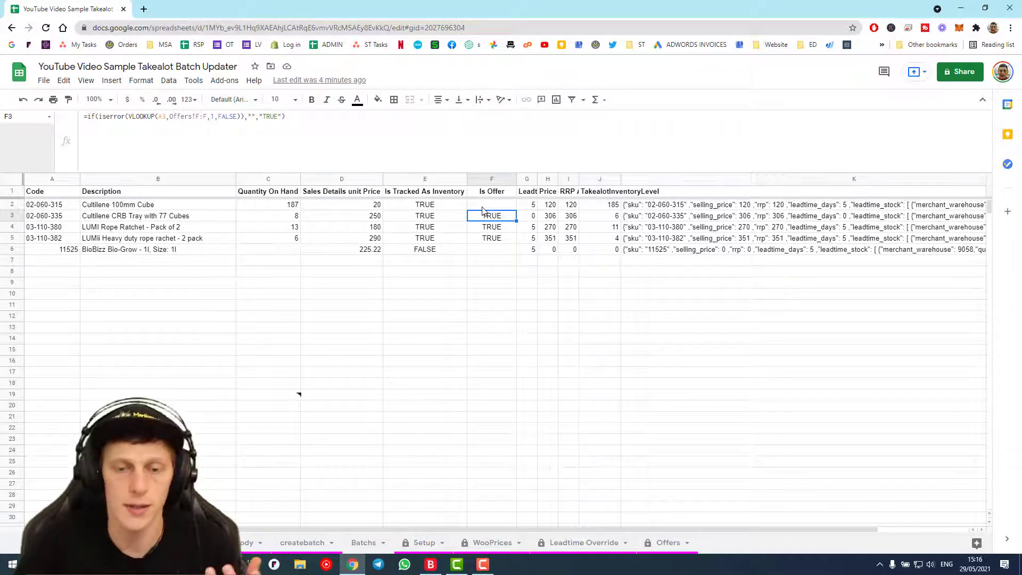
{"action": "left_click", "coordinate": [46, 208]}
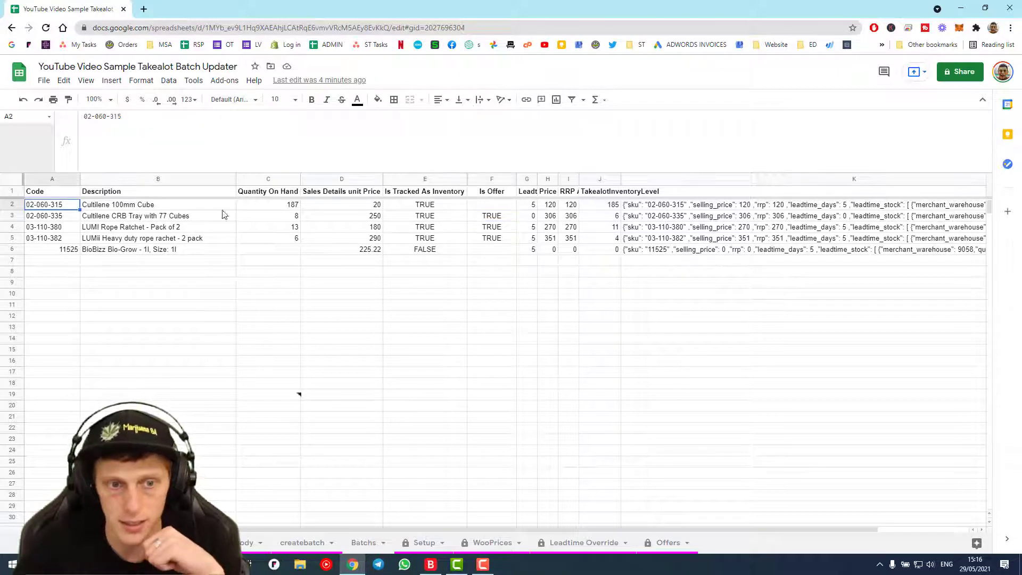
{"action": "left_click", "coordinate": [490, 206]}
{"action": "left_click", "coordinate": [483, 217]}
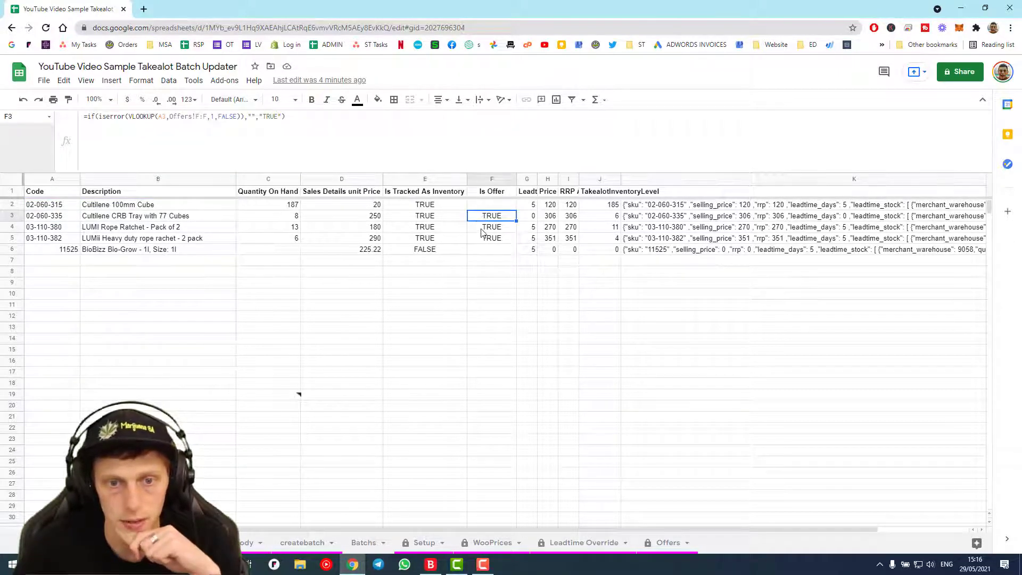
{"action": "left_click", "coordinate": [481, 229]}
{"action": "left_click", "coordinate": [482, 239]}
{"action": "left_click", "coordinate": [481, 250]}
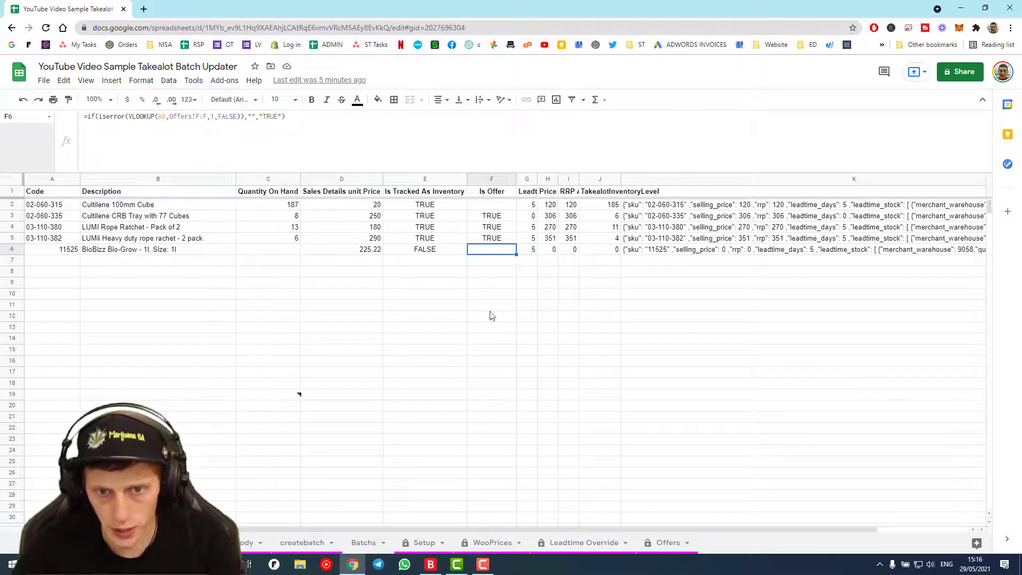
{"action": "left_click", "coordinate": [526, 206]}
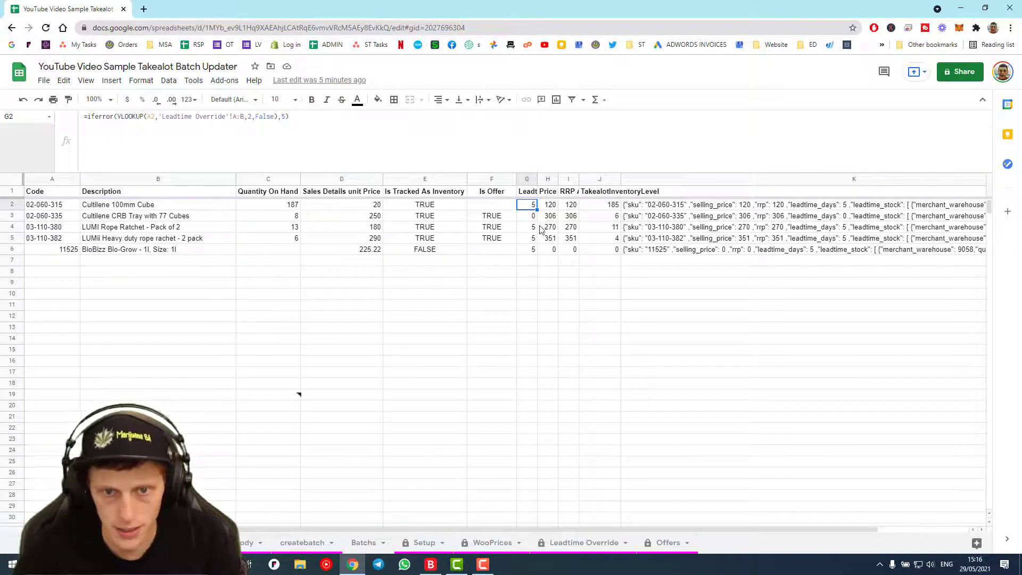
{"action": "left_click", "coordinate": [530, 218]}
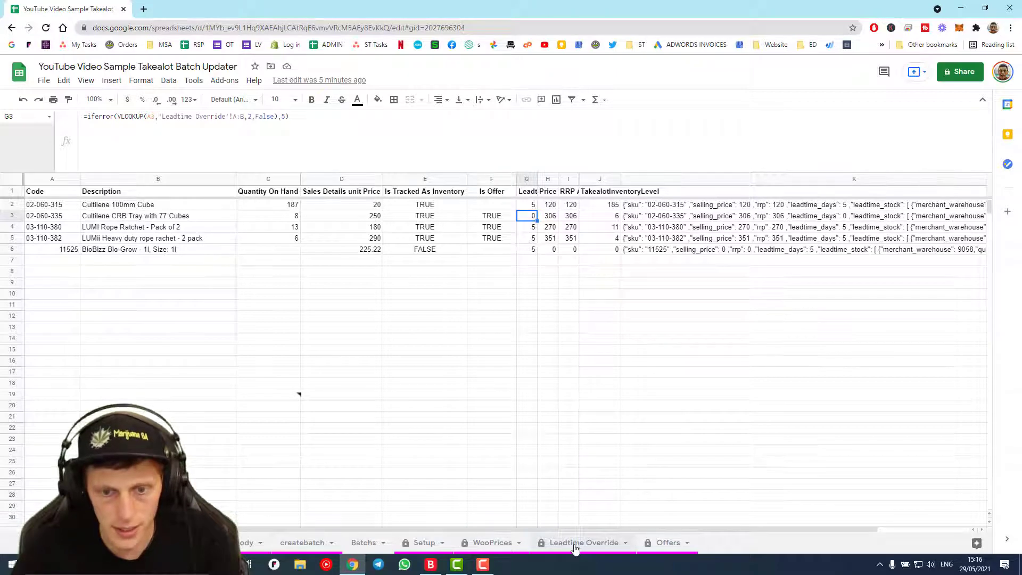
{"action": "left_click", "coordinate": [580, 544]}
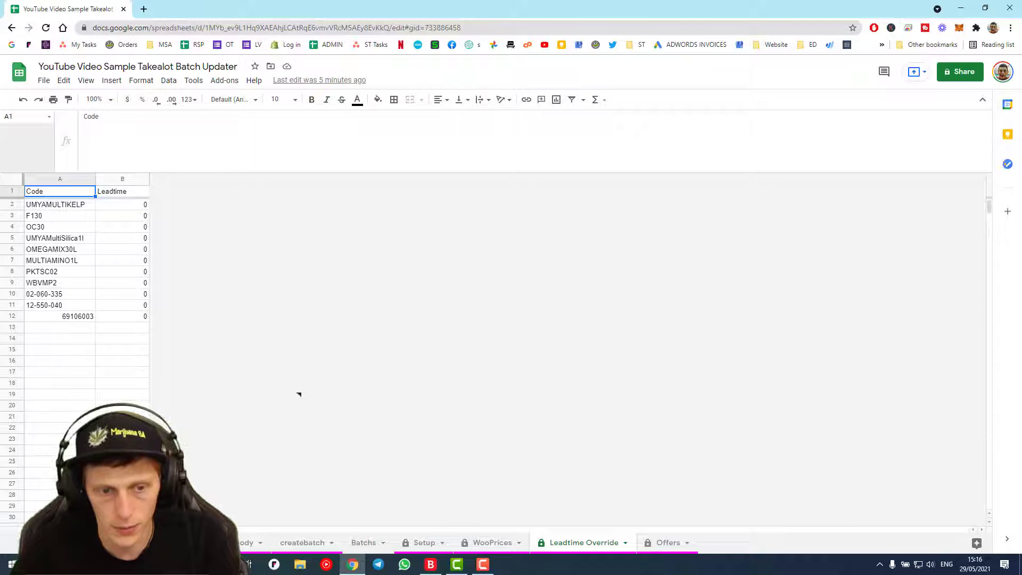
{"action": "key", "text": "alt+Left"}
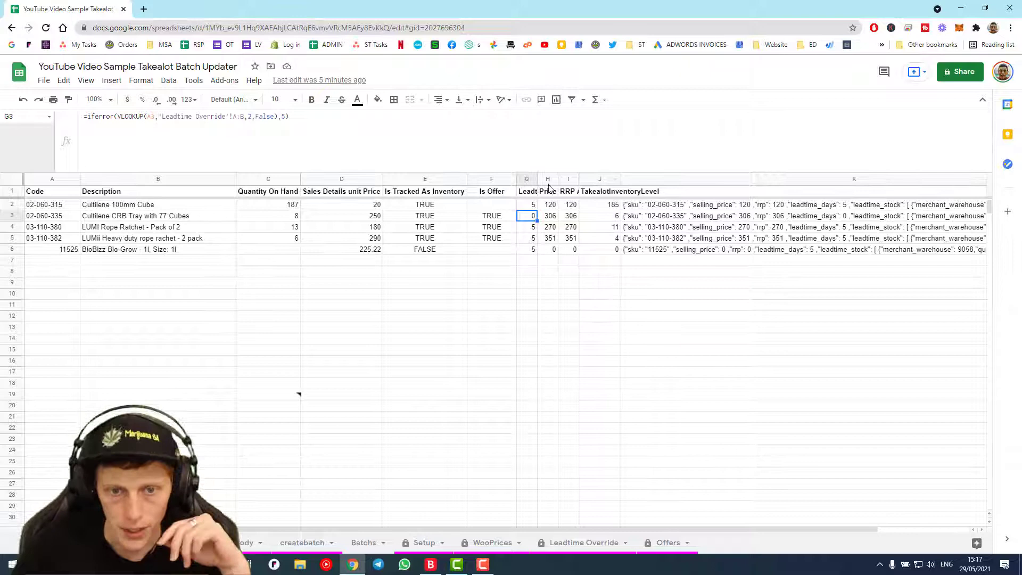
{"action": "left_click", "coordinate": [550, 207]}
{"action": "key", "text": "Down"}
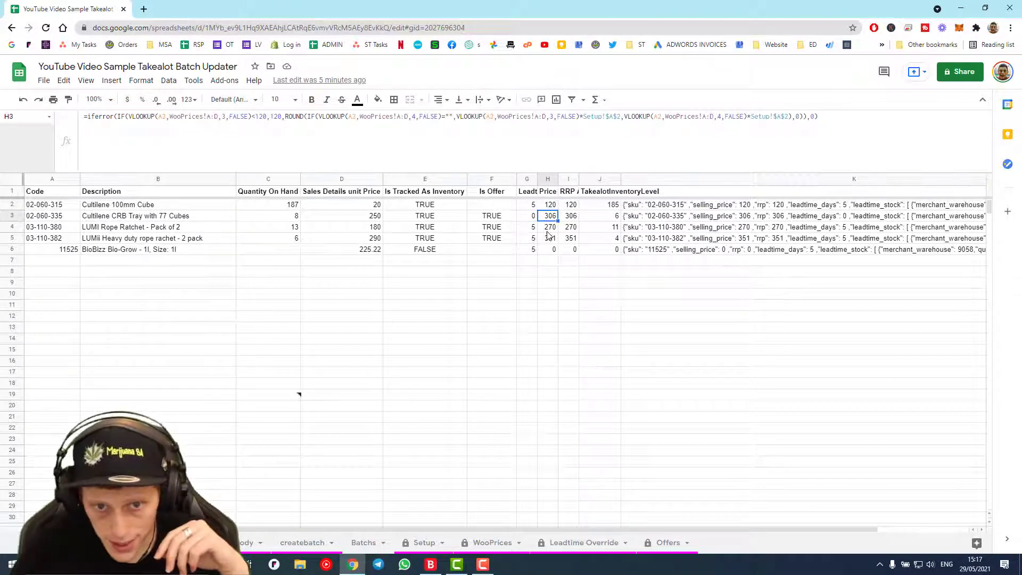
{"action": "key", "text": "Down"}
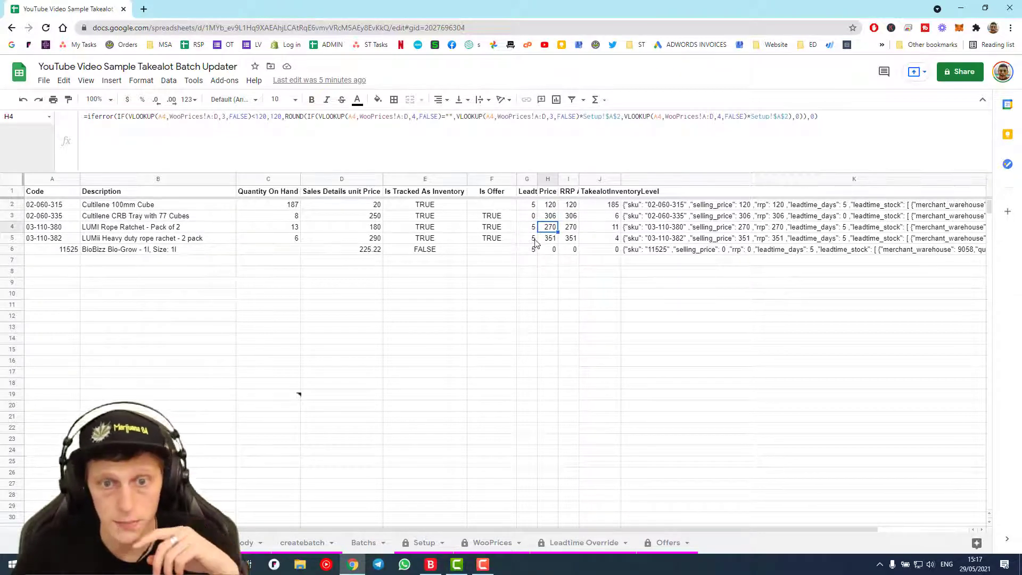
{"action": "left_click", "coordinate": [366, 231]}
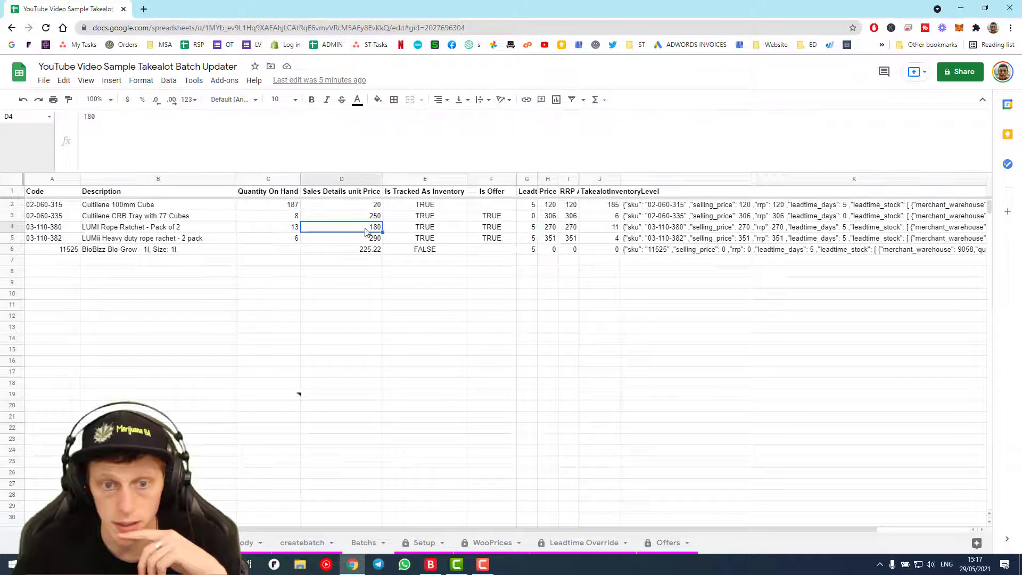
{"action": "left_click", "coordinate": [551, 231]}
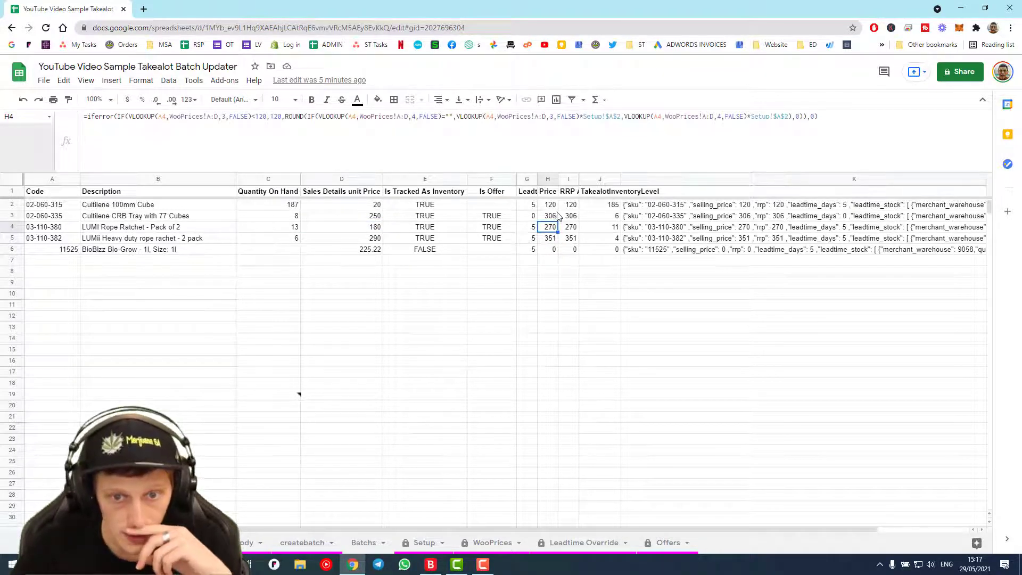
{"action": "left_click_drag", "start_coordinate": [552, 207], "coordinate": [552, 247]}
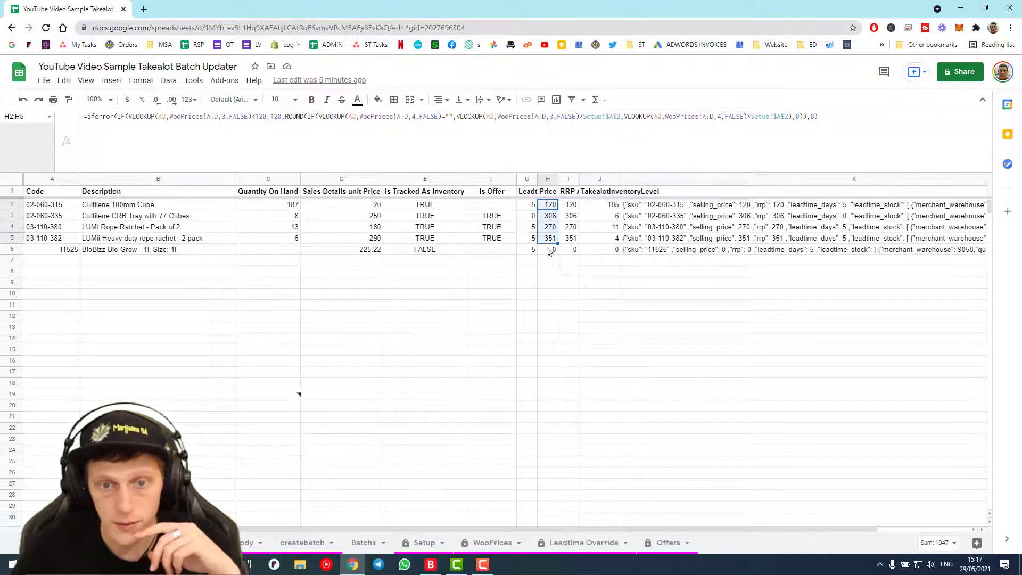
{"action": "left_click", "coordinate": [549, 250]}
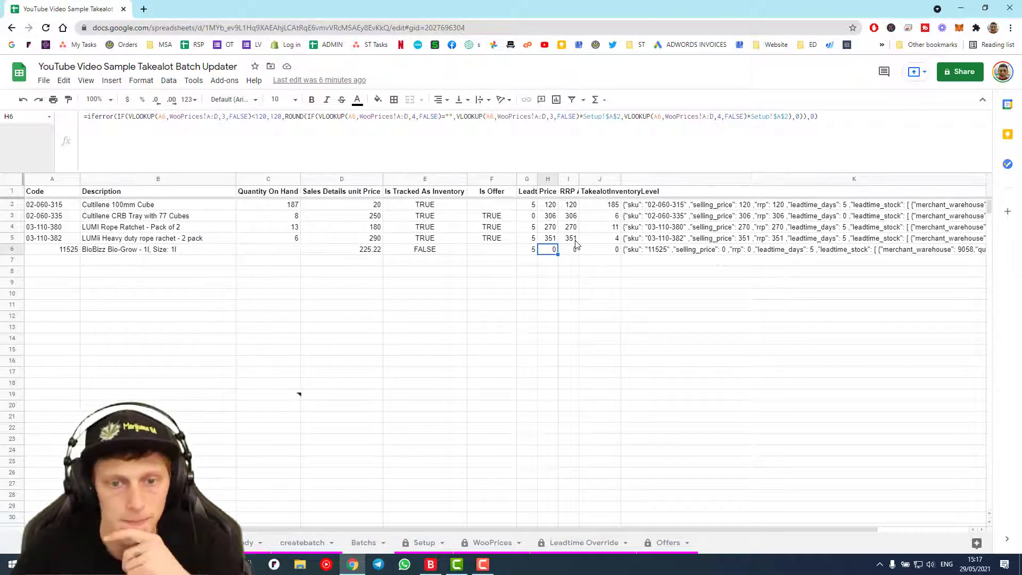
{"action": "left_click", "coordinate": [573, 228]}
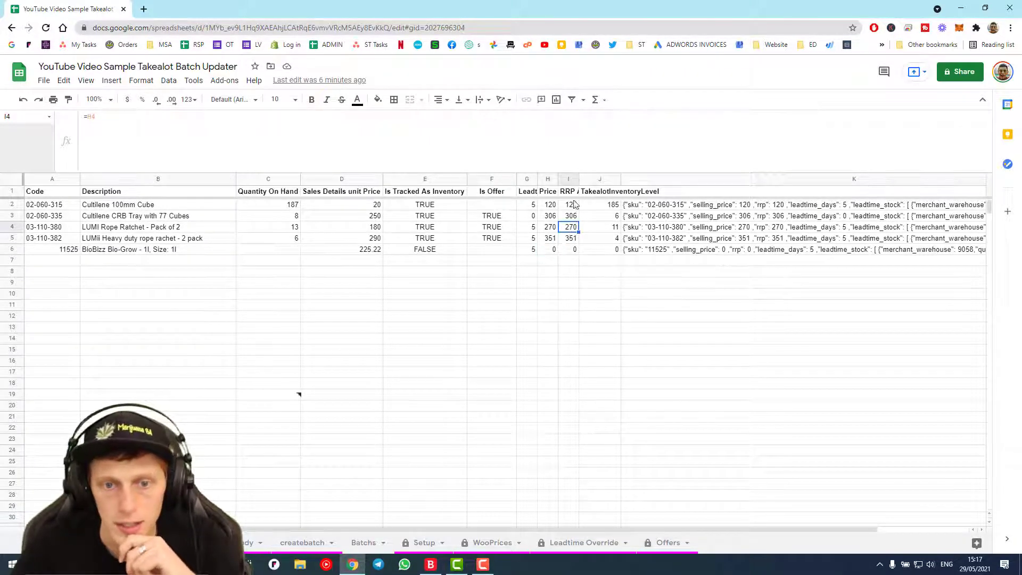
{"action": "left_click", "coordinate": [615, 228]}
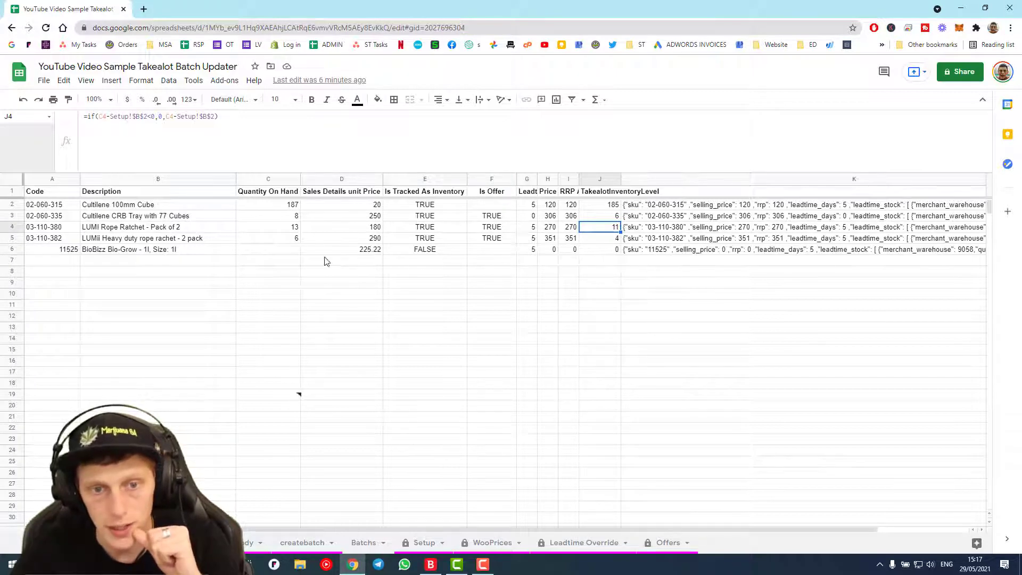
{"action": "left_click", "coordinate": [285, 230]}
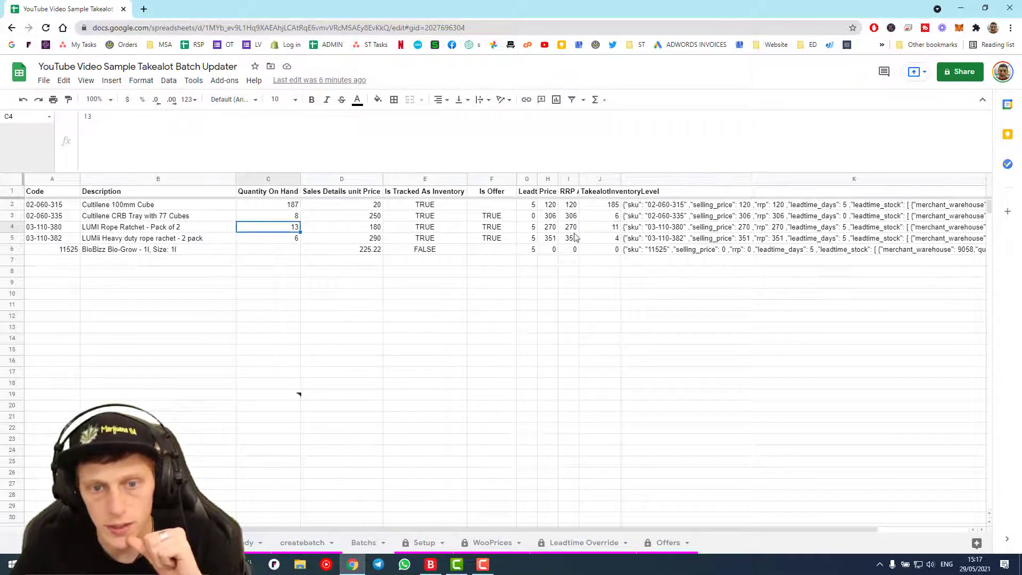
{"action": "left_click", "coordinate": [610, 229]}
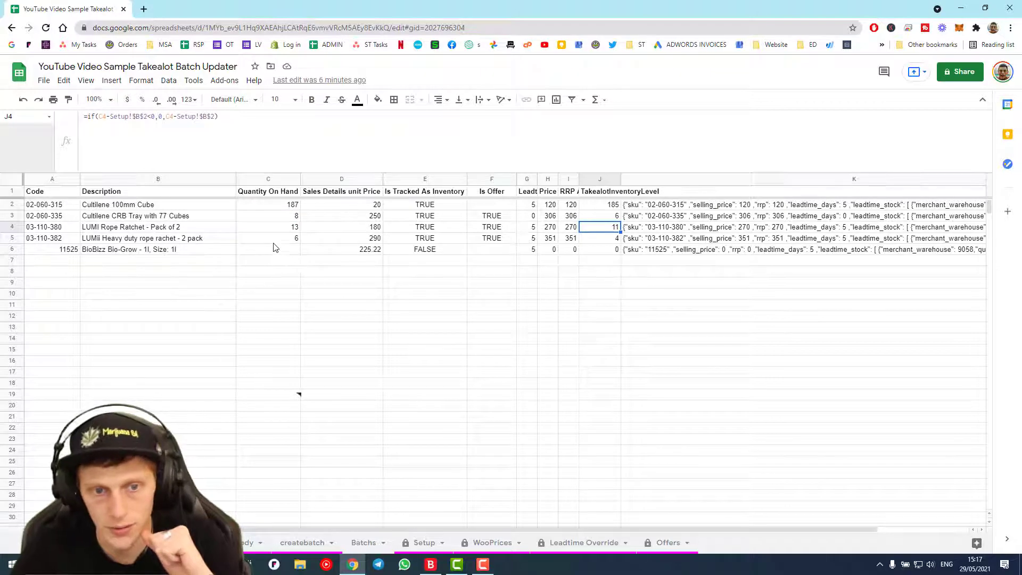
{"action": "left_click", "coordinate": [278, 239]}
{"action": "left_click", "coordinate": [602, 238]}
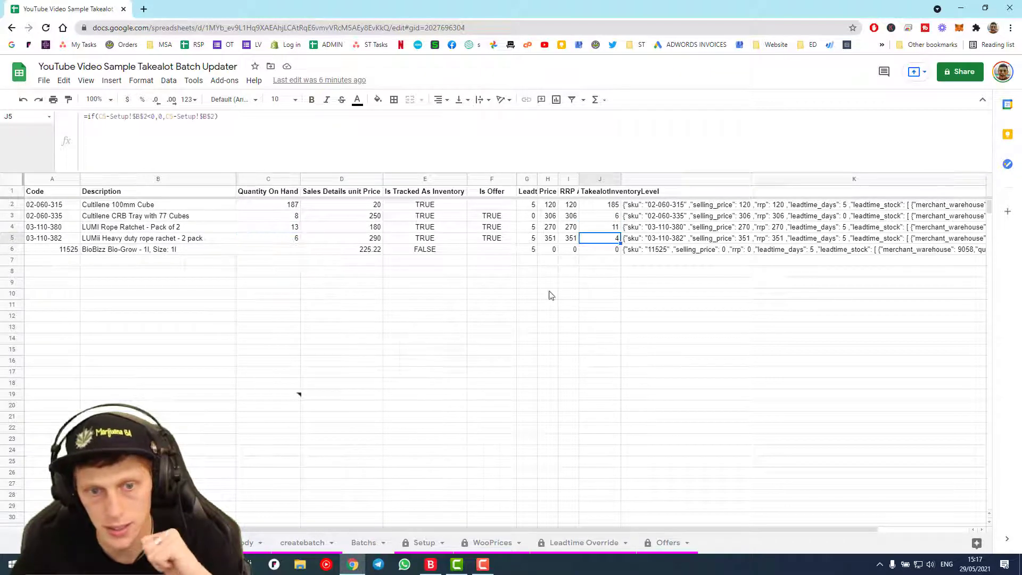
{"action": "left_click", "coordinate": [285, 206]}
{"action": "left_click", "coordinate": [610, 207]}
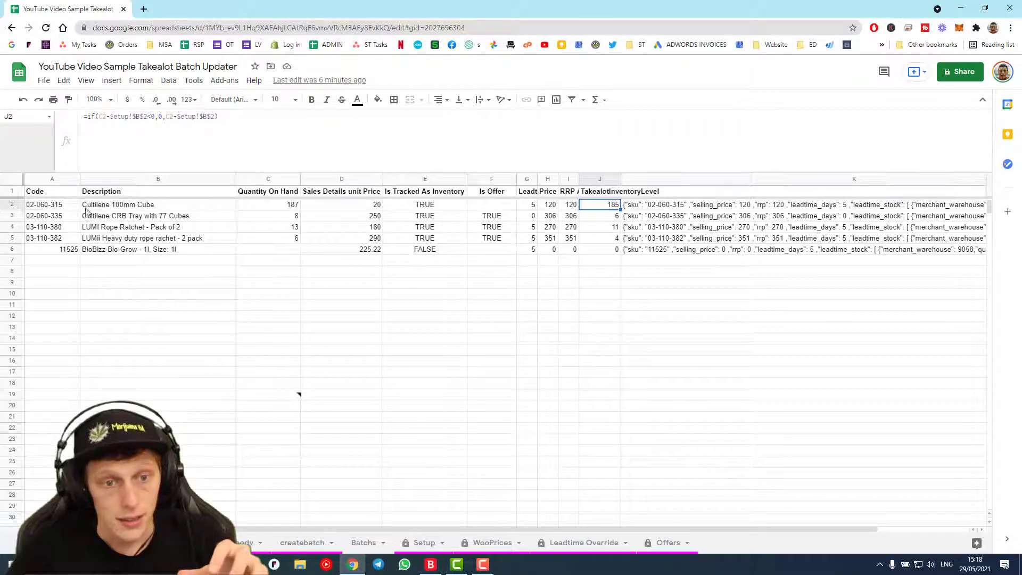
{"action": "left_click_drag", "start_coordinate": [53, 193], "coordinate": [422, 259]}
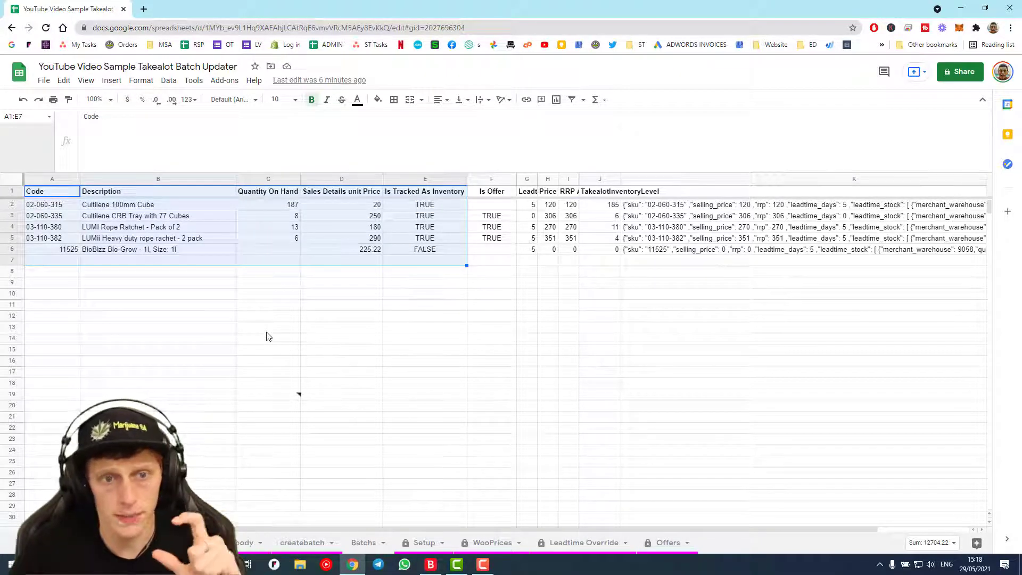
{"action": "left_click", "coordinate": [220, 84]}
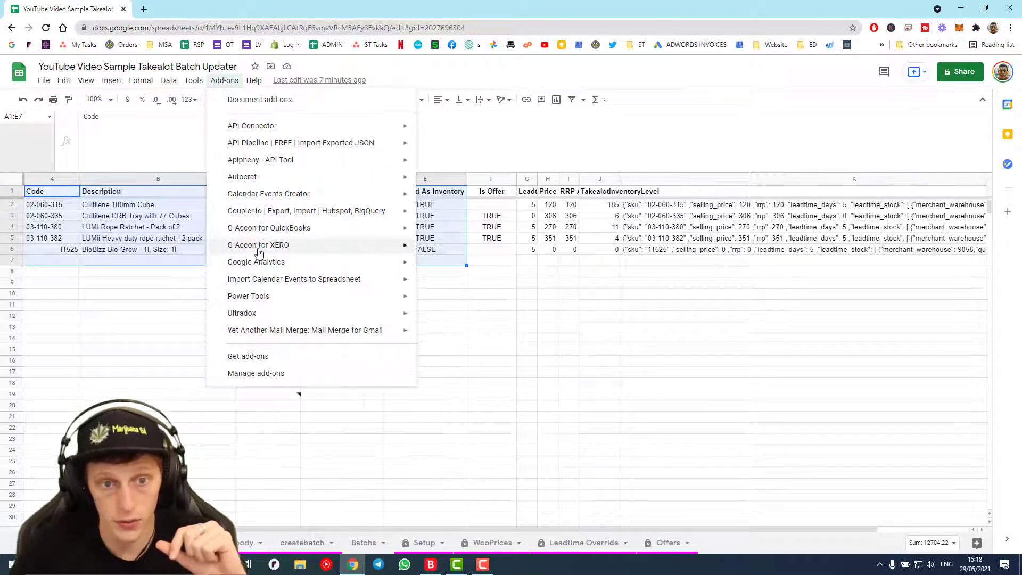
{"action": "mouse_move", "coordinate": [259, 252]}
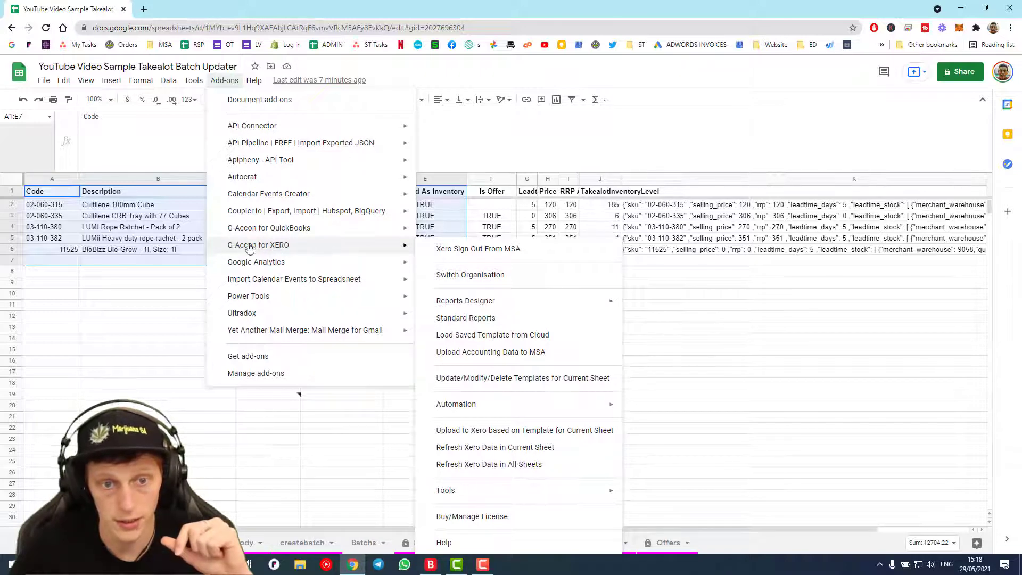
{"action": "left_click", "coordinate": [75, 329]}
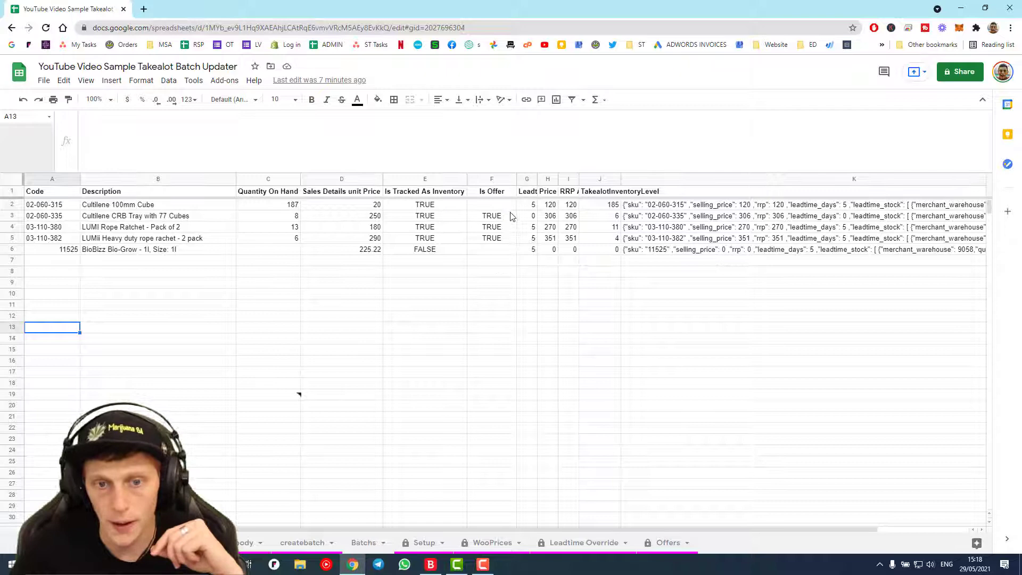
{"action": "left_click", "coordinate": [657, 208]}
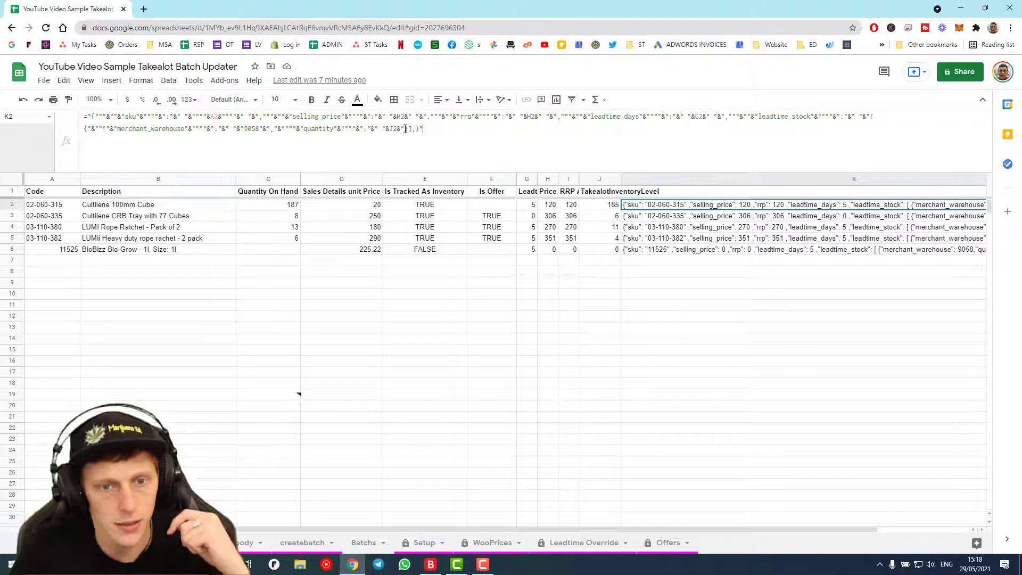
{"action": "key", "text": "ctrl+a"}
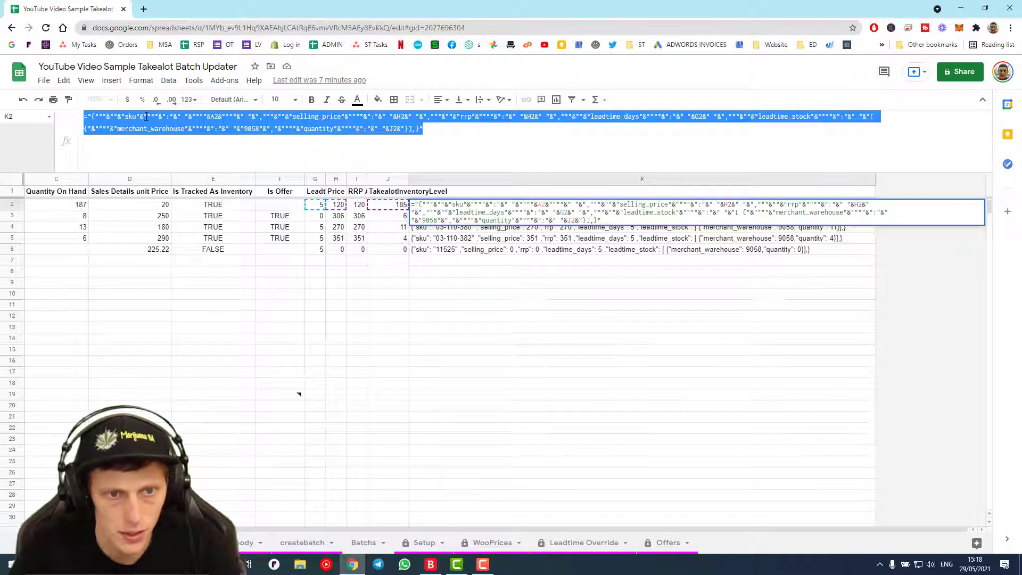
{"action": "key", "text": "Escape"}
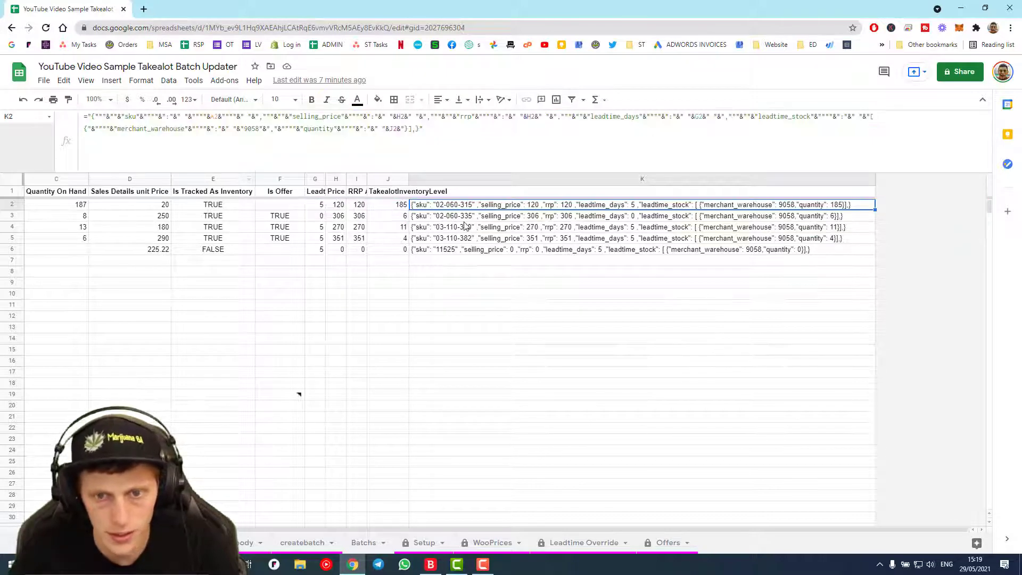
{"action": "key", "text": "Down"}
{"action": "key", "text": "Down"}
{"action": "key", "text": "Down"}
{"action": "key", "text": "Down"}
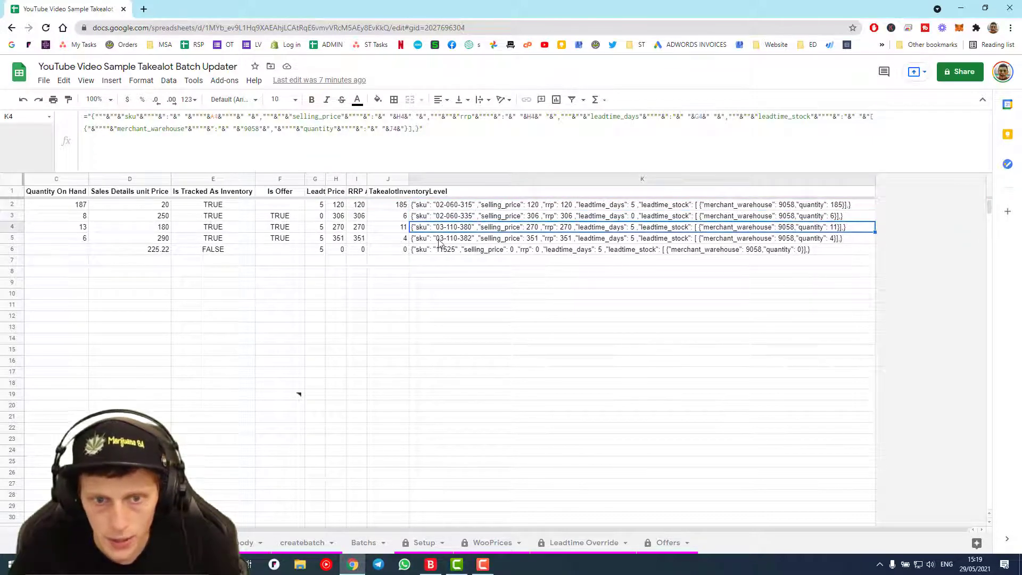
{"action": "key", "text": "Up"}
{"action": "key", "text": "Up"}
{"action": "key", "text": "Up"}
{"action": "key", "text": "Up"}
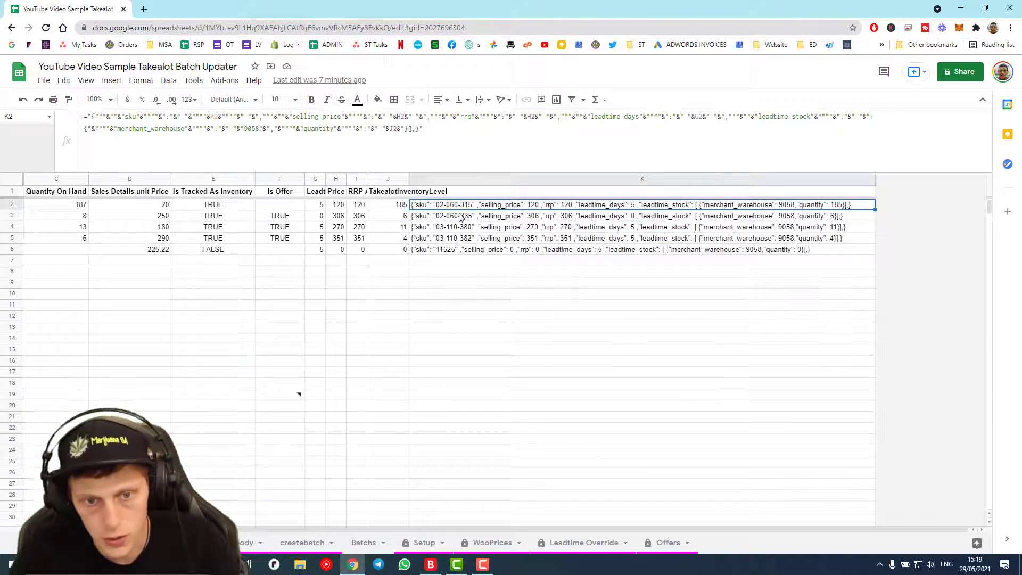
{"action": "left_click", "coordinate": [433, 250]}
{"action": "key", "text": "shift+Up"}
{"action": "key", "text": "shift+Up"}
{"action": "key", "text": "shift+Up"}
{"action": "key", "text": "shift+Up"}
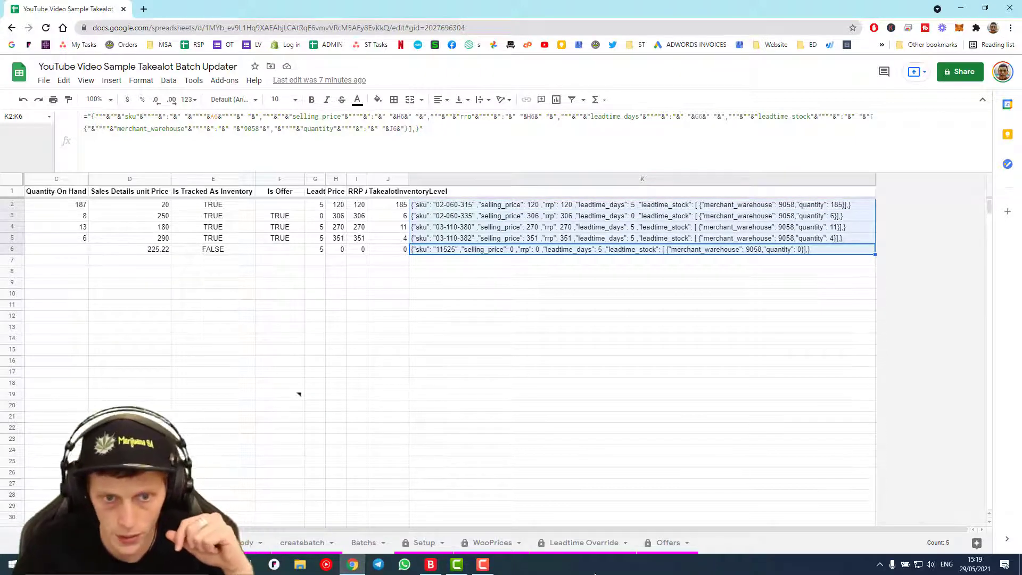
Highlight the product rows from Code to Is Offer, then clear the selection
{"action": "left_click_drag", "start_coordinate": [336, 529], "coordinate": [262, 534]}
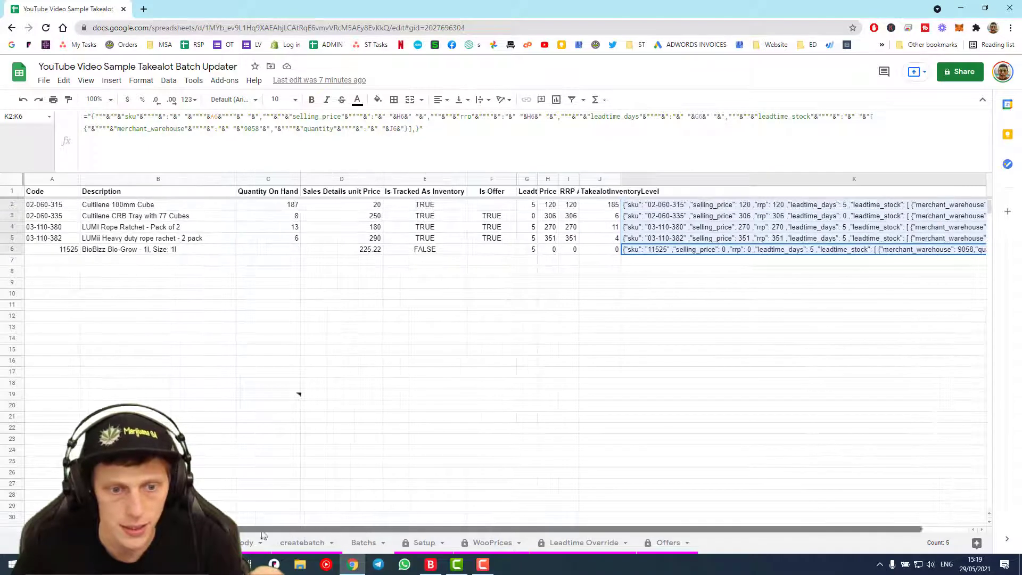
{"action": "left_click_drag", "start_coordinate": [47, 208], "coordinate": [538, 260]}
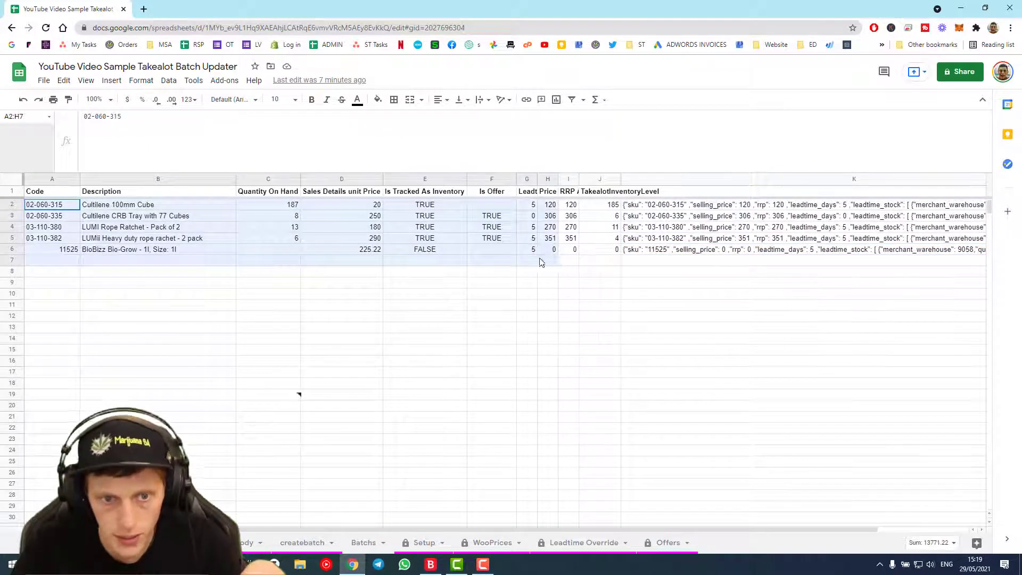
{"action": "scroll", "coordinate": [64, 426], "scroll_direction": "down", "scroll_amount": 1}
{"action": "scroll", "coordinate": [38, 441], "scroll_direction": "up", "scroll_amount": 1}
{"action": "left_click", "coordinate": [91, 405]}
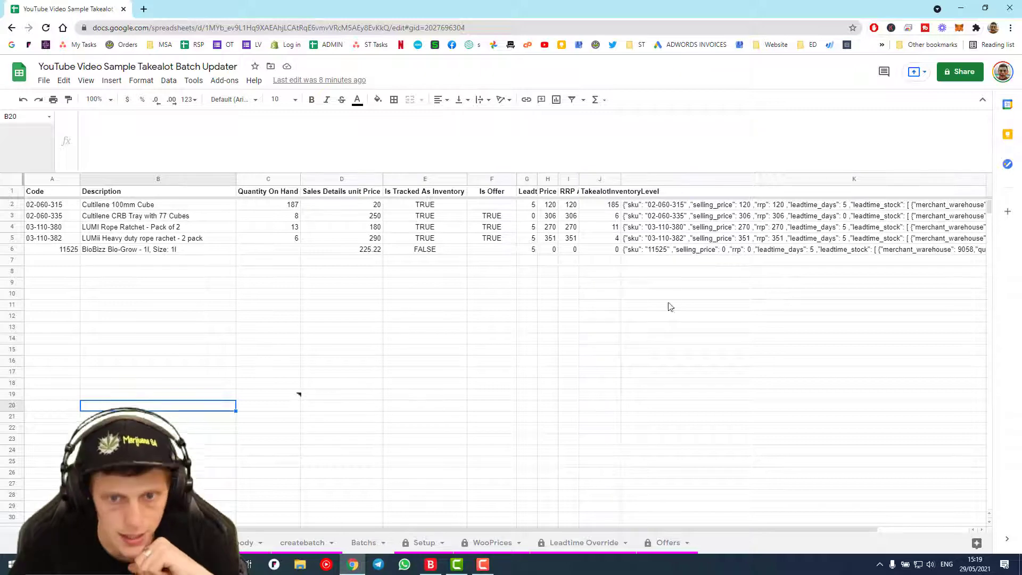
Inspect the K6 JSON formula and the J4 and H4 formulas, then move to the offer sheet
{"action": "left_click", "coordinate": [807, 255]}
{"action": "left_click", "coordinate": [804, 271]}
{"action": "left_click", "coordinate": [771, 256]}
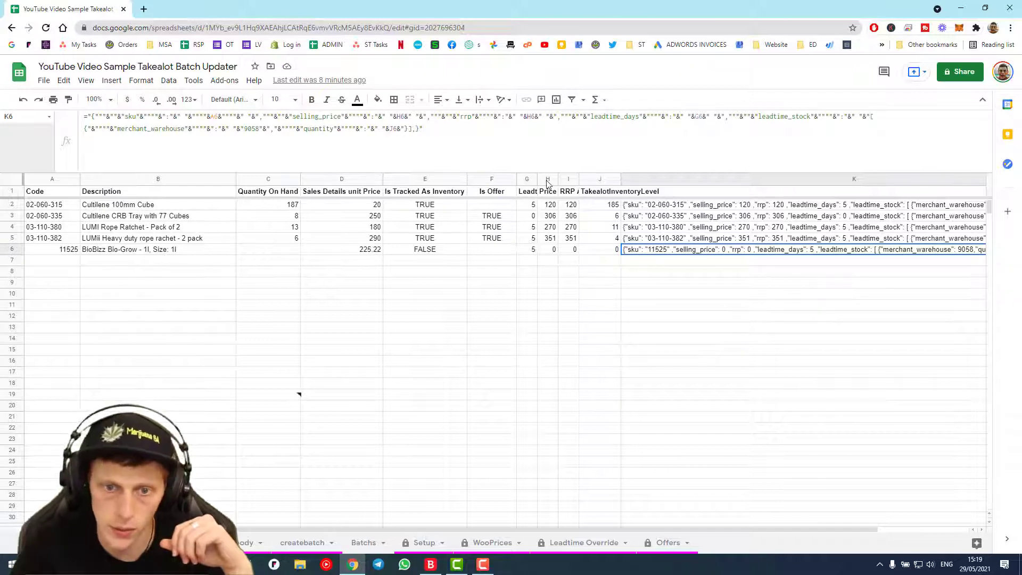
{"action": "left_click_drag", "start_coordinate": [491, 261], "coordinate": [73, 401]}
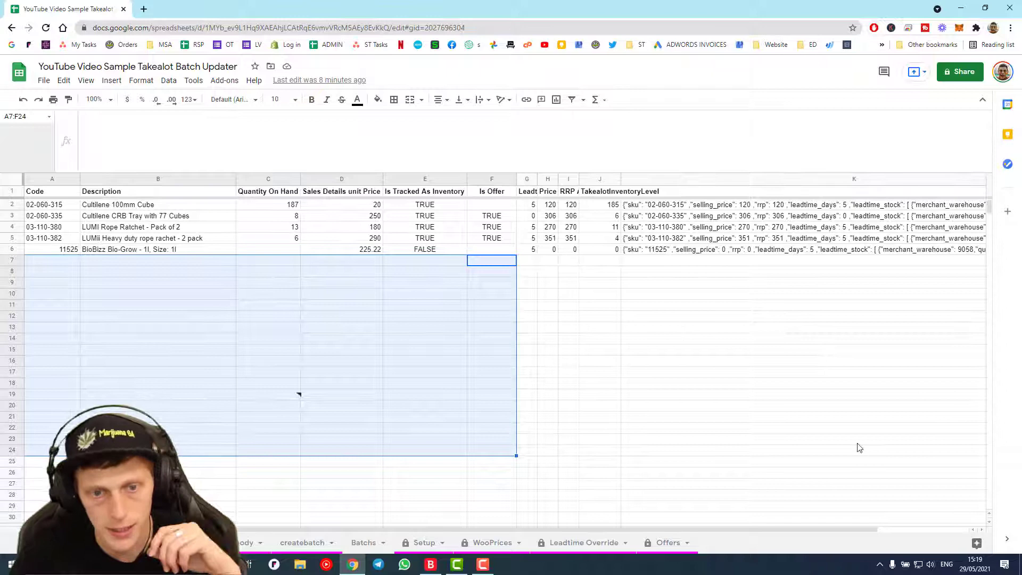
{"action": "left_click_drag", "start_coordinate": [701, 307], "coordinate": [702, 393]}
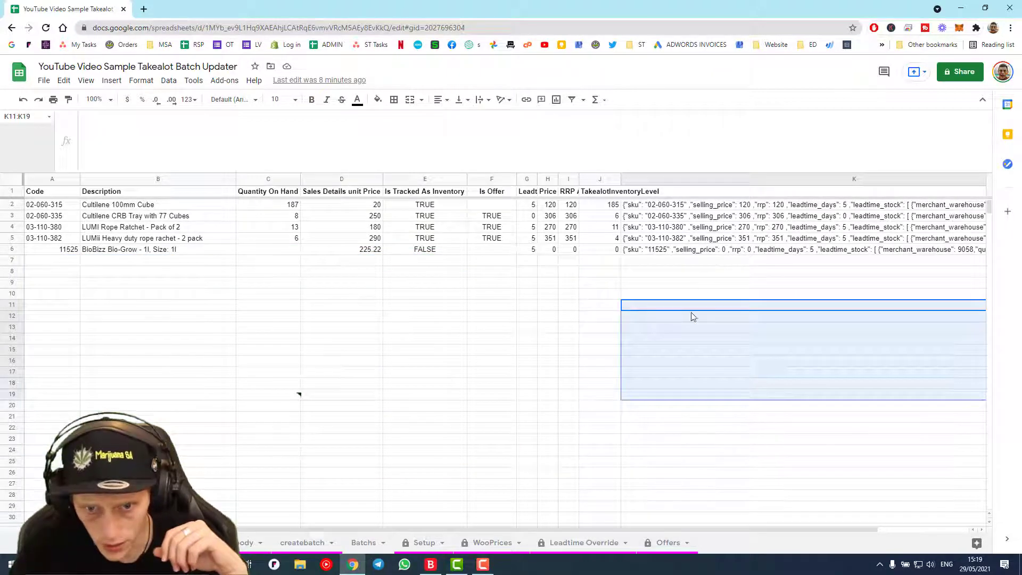
{"action": "left_click", "coordinate": [682, 240]}
{"action": "left_click", "coordinate": [683, 226]}
{"action": "left_click", "coordinate": [586, 229]}
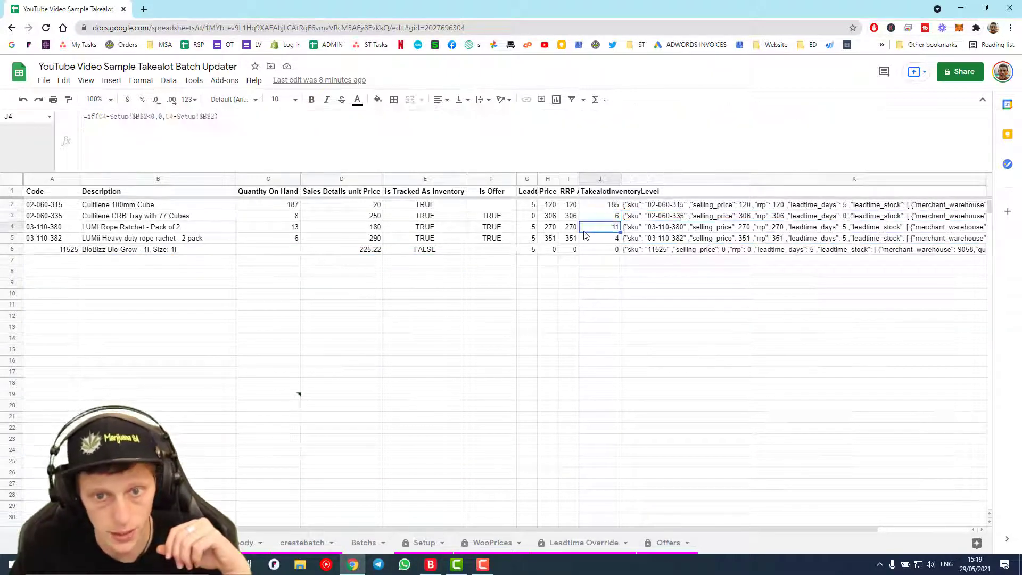
{"action": "key", "text": "Left"}
{"action": "key", "text": "Left"}
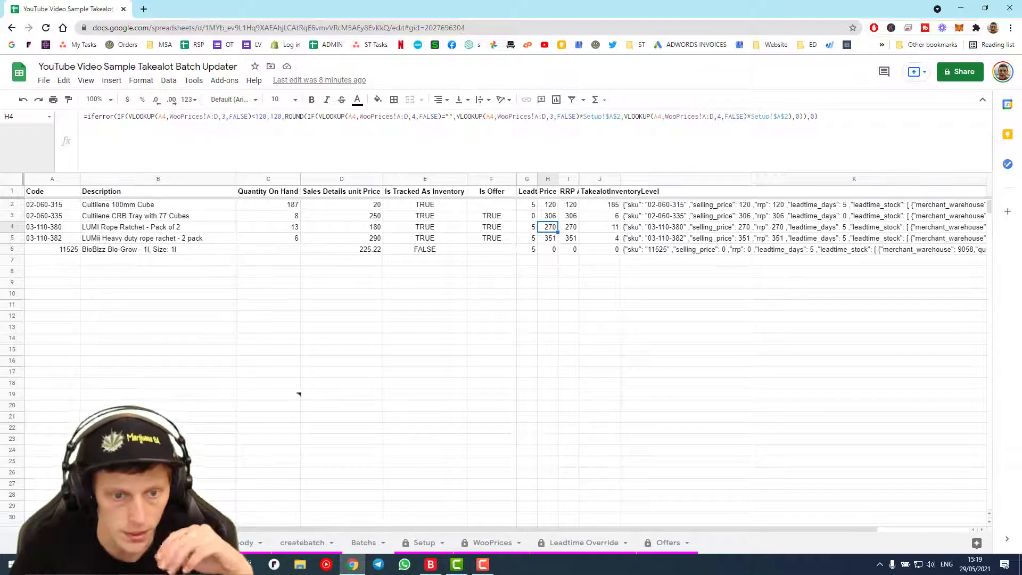
{"action": "key", "text": "ctrl+shift+Page_Up"}
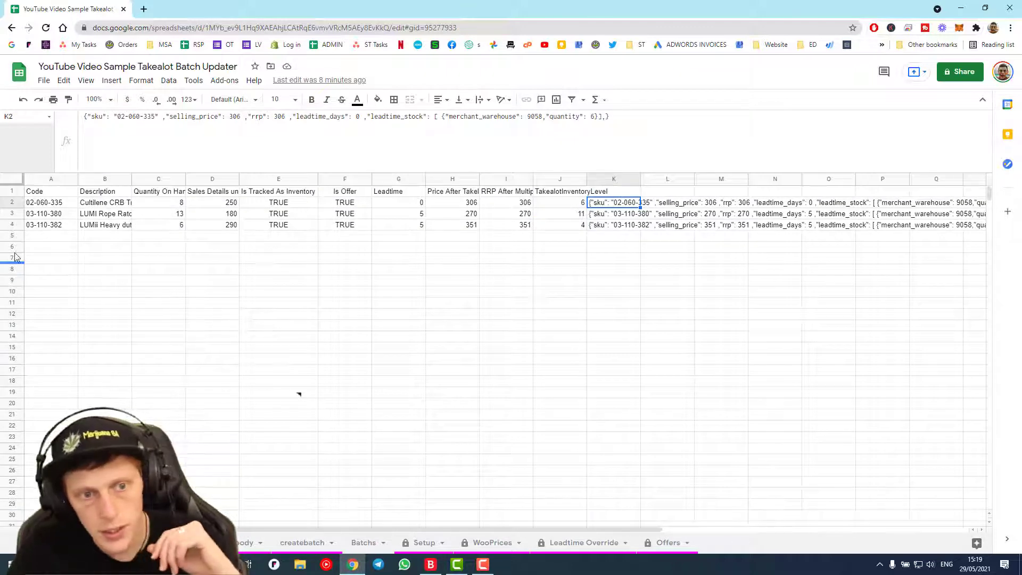
{"action": "left_click", "coordinate": [33, 193]}
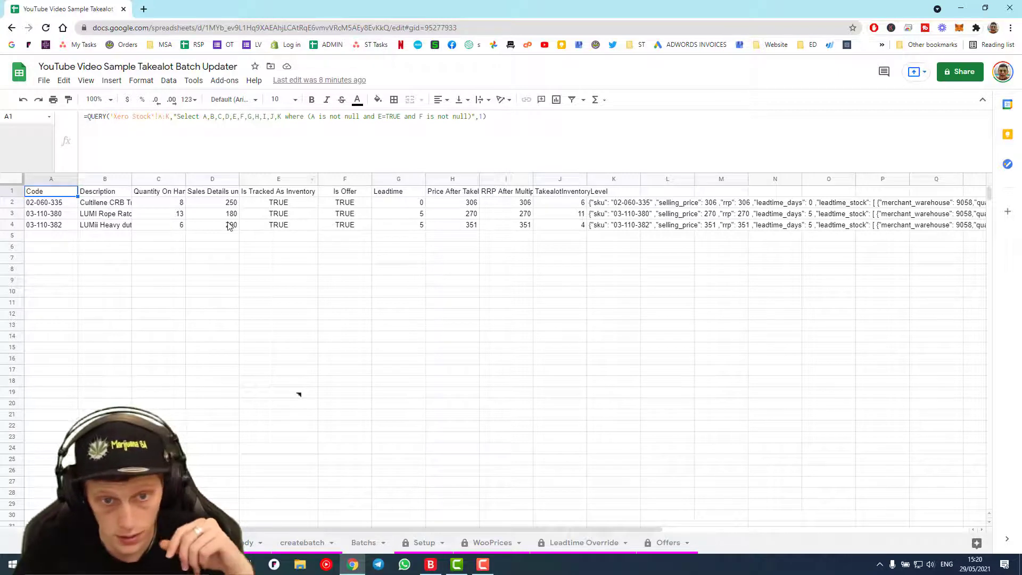
{"action": "left_click_drag", "start_coordinate": [282, 194], "coordinate": [277, 225]}
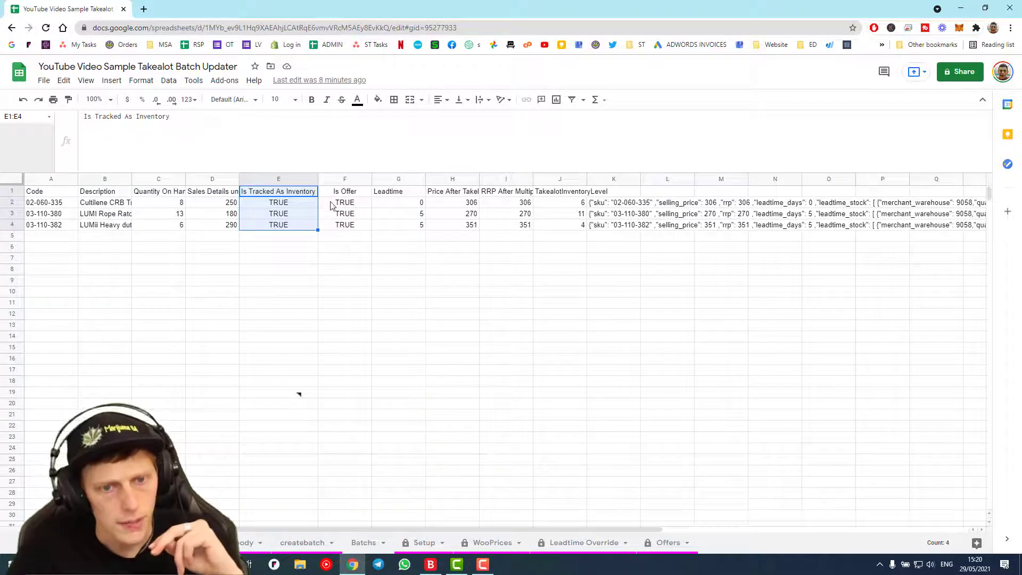
{"action": "left_click_drag", "start_coordinate": [335, 203], "coordinate": [329, 229]}
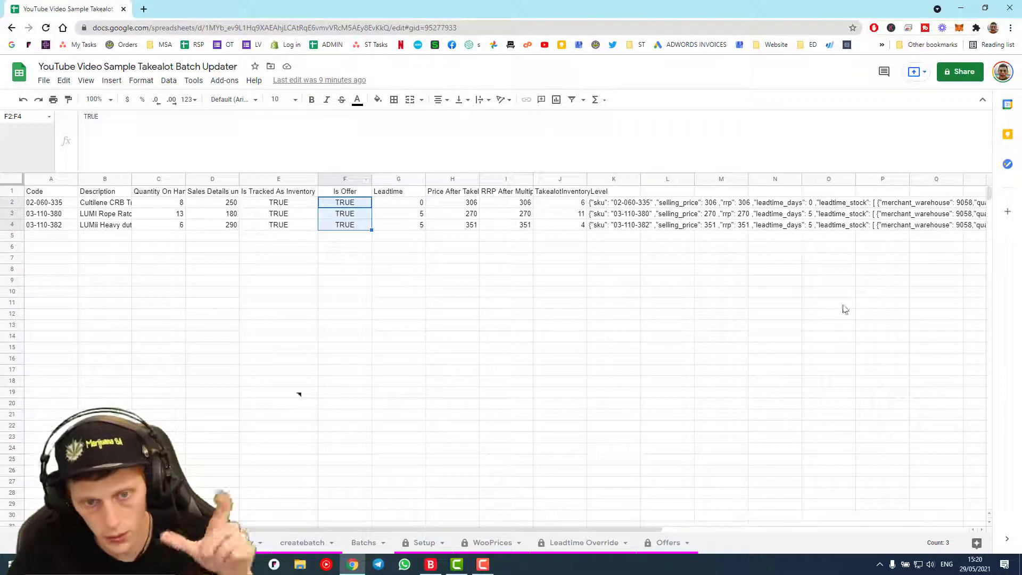
{"action": "left_click", "coordinate": [391, 193]}
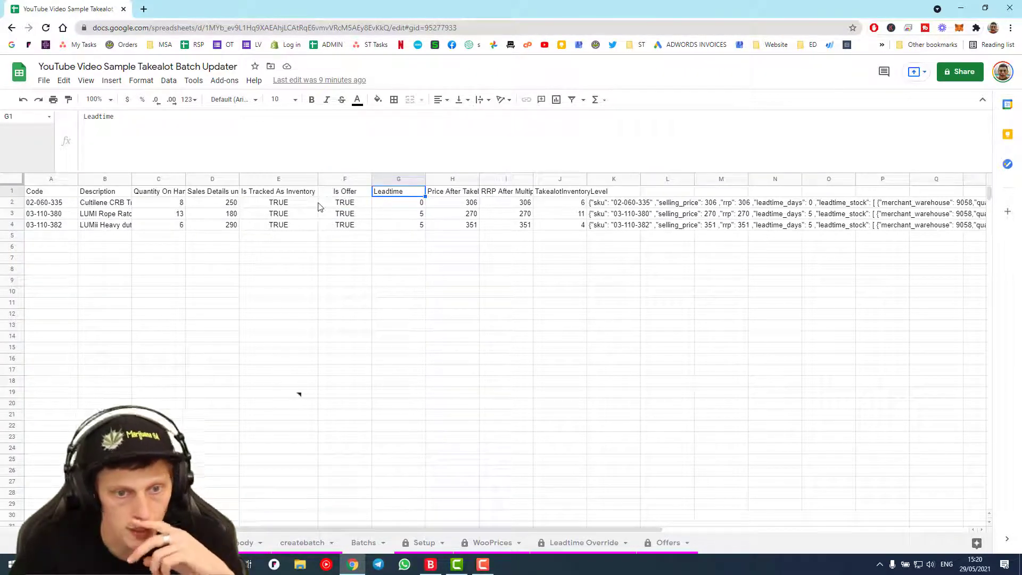
{"action": "left_click", "coordinate": [278, 179]}
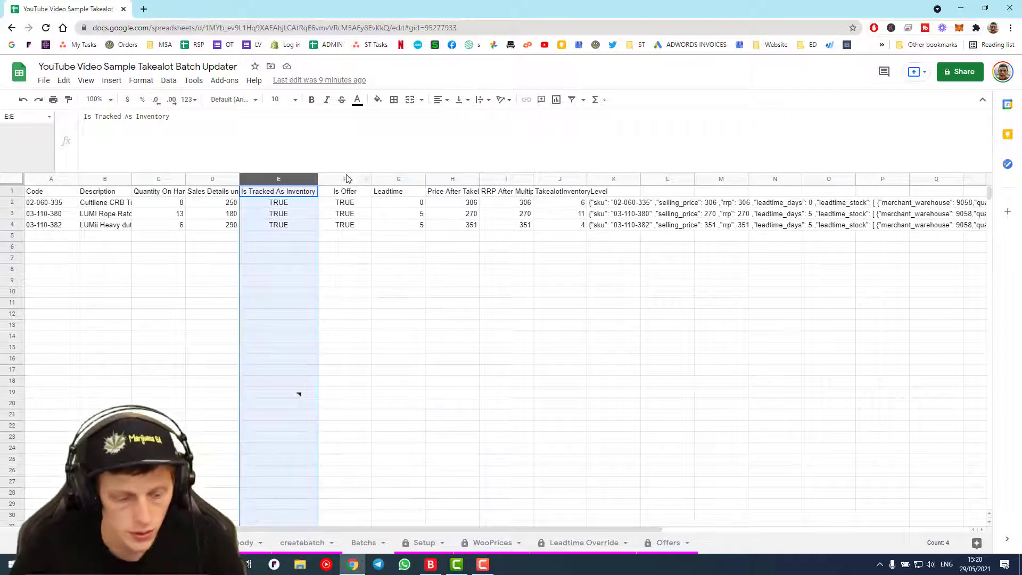
Review the QUERY formula, the product codes and the three JSON lines in K2:K4
{"action": "left_click", "coordinate": [43, 179]}
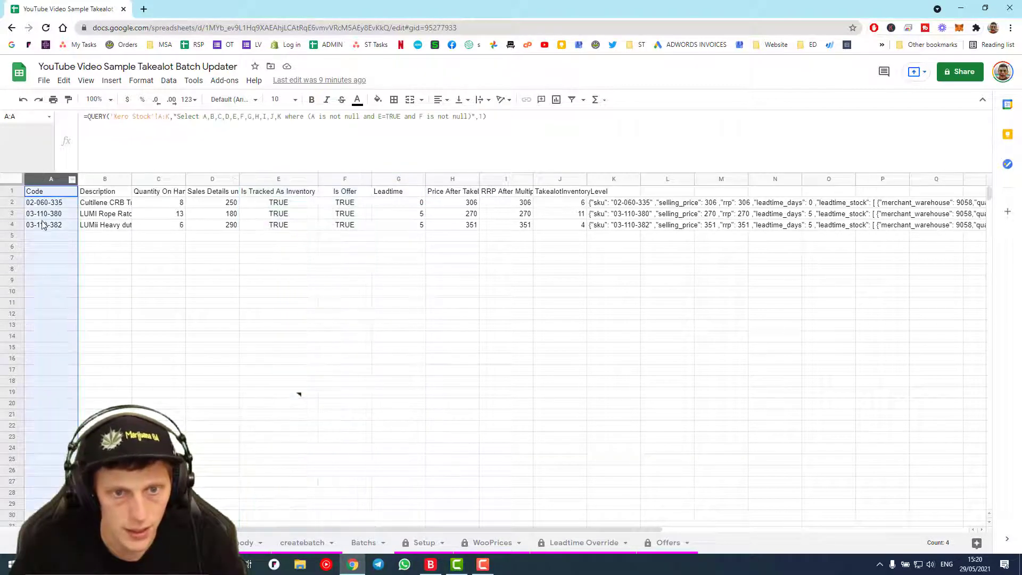
{"action": "left_click", "coordinate": [62, 235]}
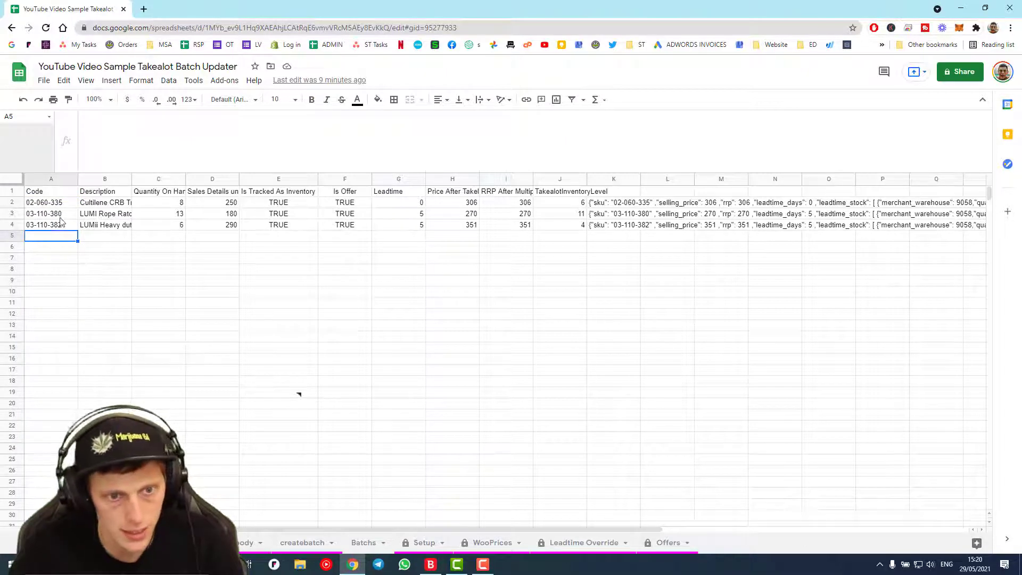
{"action": "left_click_drag", "start_coordinate": [52, 226], "coordinate": [49, 197]}
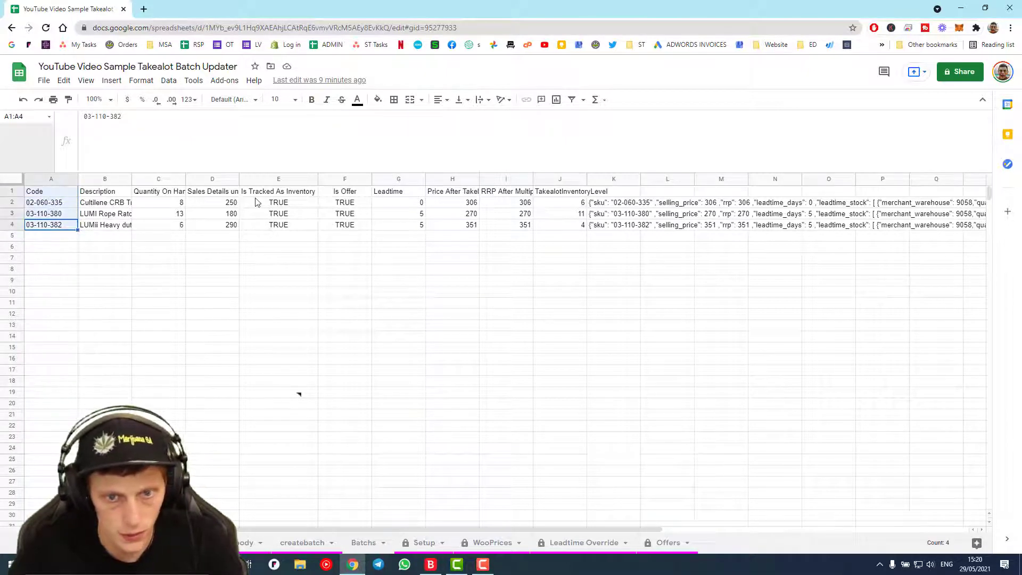
{"action": "left_click_drag", "start_coordinate": [617, 203], "coordinate": [619, 226]}
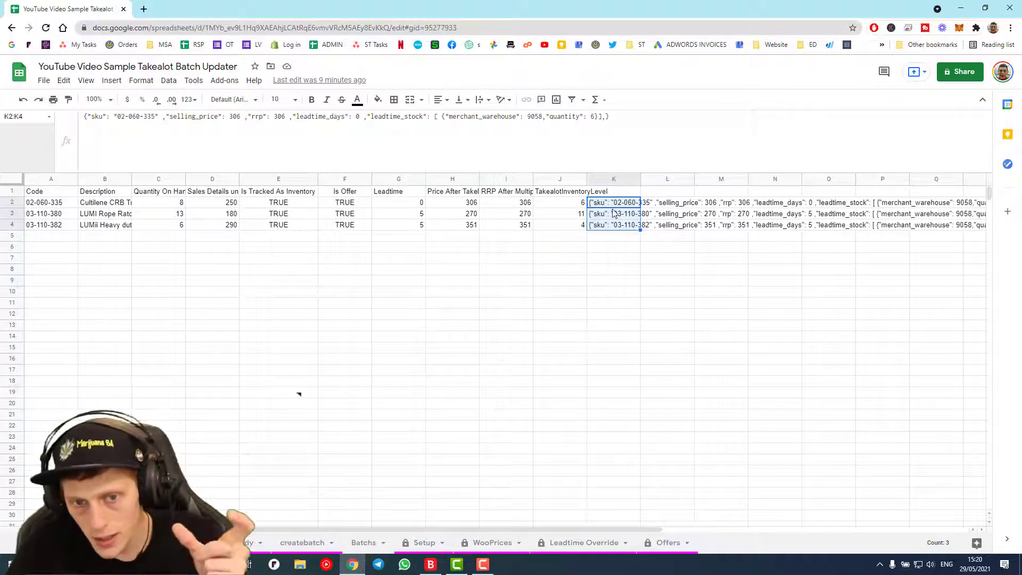
{"action": "left_click", "coordinate": [609, 236]}
{"action": "left_click_drag", "start_coordinate": [607, 226], "coordinate": [608, 202]}
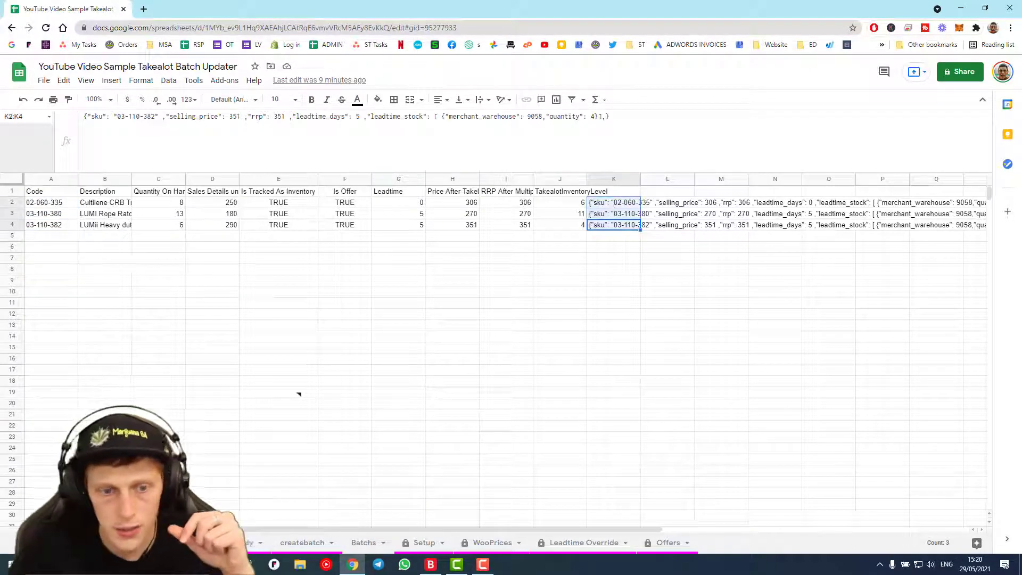
Compare with the five JSON lines K2:K6 on the full product sheet, then open the joined-body sheet
{"action": "left_click", "coordinate": [213, 542]}
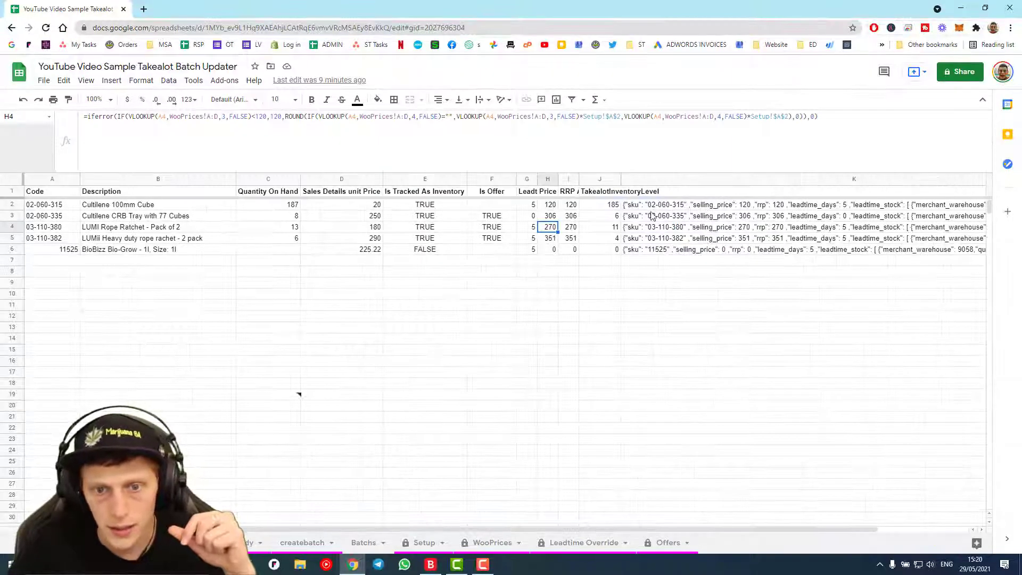
{"action": "left_click_drag", "start_coordinate": [652, 204], "coordinate": [652, 254]}
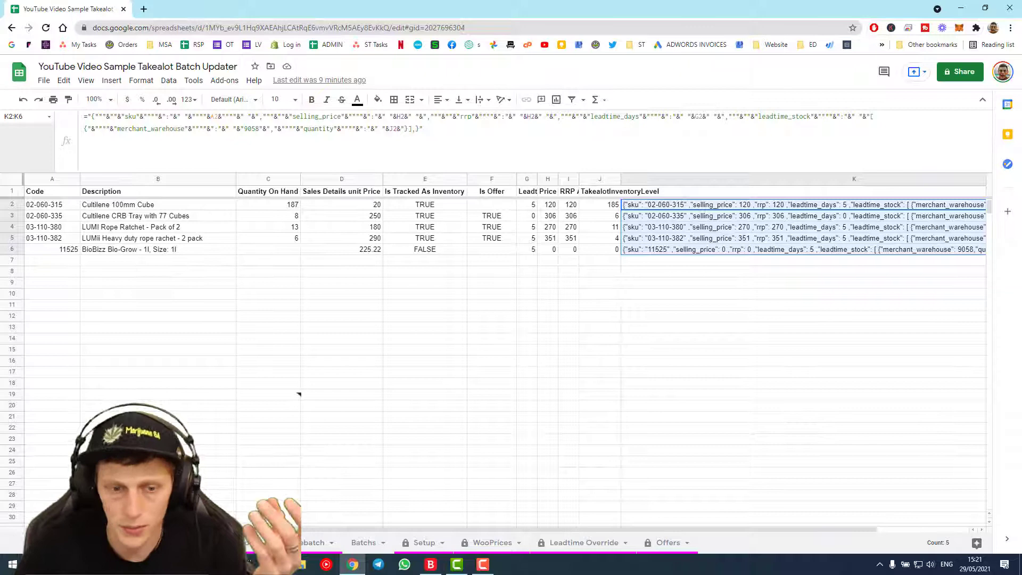
{"action": "left_click", "coordinate": [242, 542]}
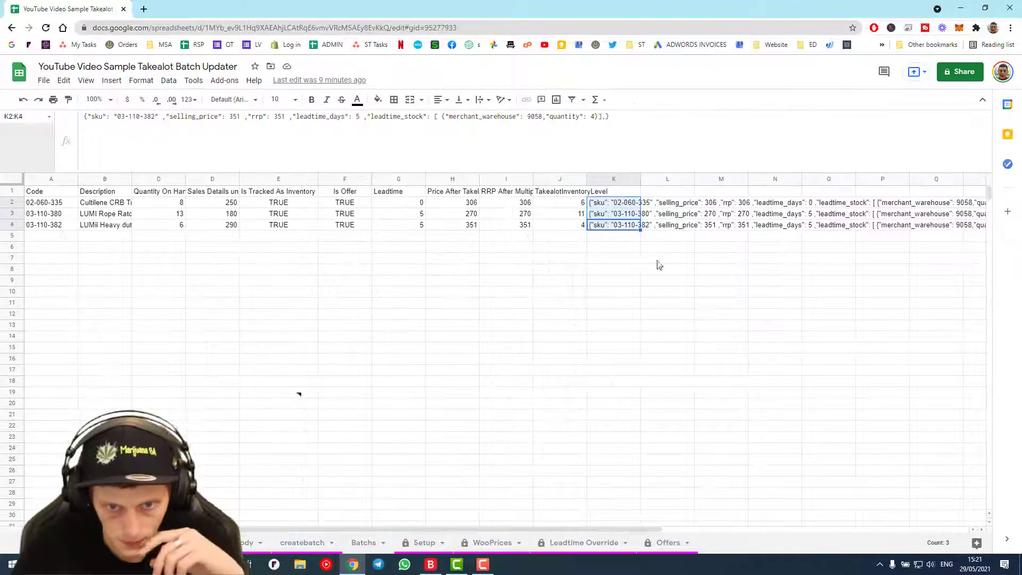
{"action": "left_click", "coordinate": [615, 282]}
{"action": "mouse_move", "coordinate": [604, 205]}
{"action": "left_mouse_down"}
{"action": "mouse_move", "coordinate": [604, 250]}
{"action": "mouse_move", "coordinate": [604, 208]}
{"action": "left_mouse_up"}
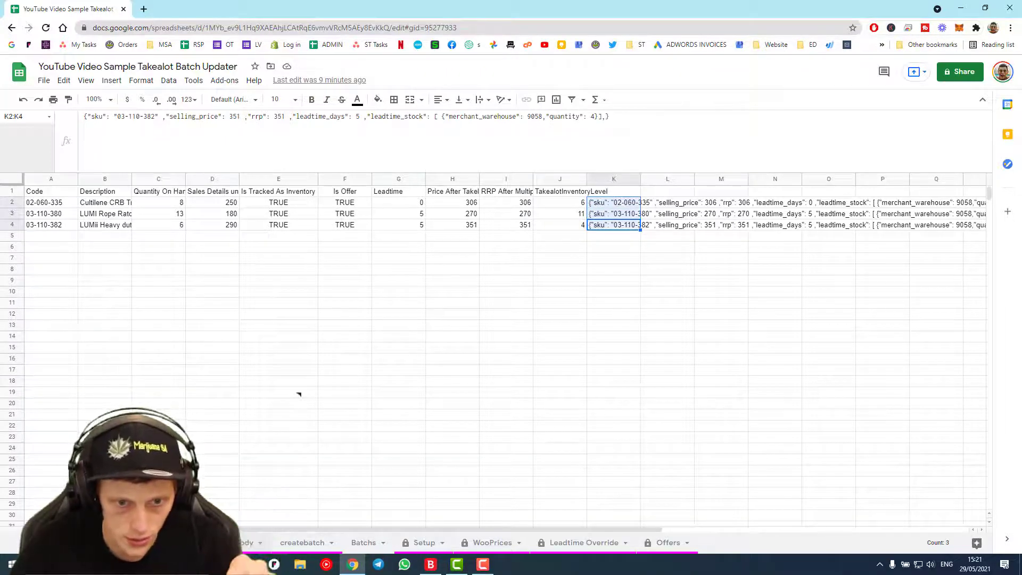
{"action": "left_click", "coordinate": [244, 542]}
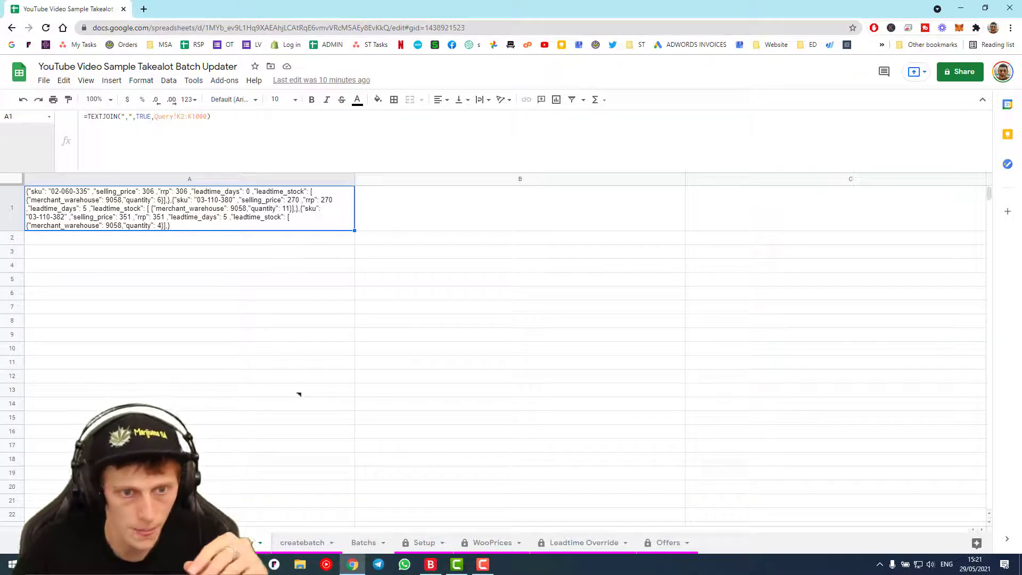
{"action": "key", "text": "ctrl+Page_Up"}
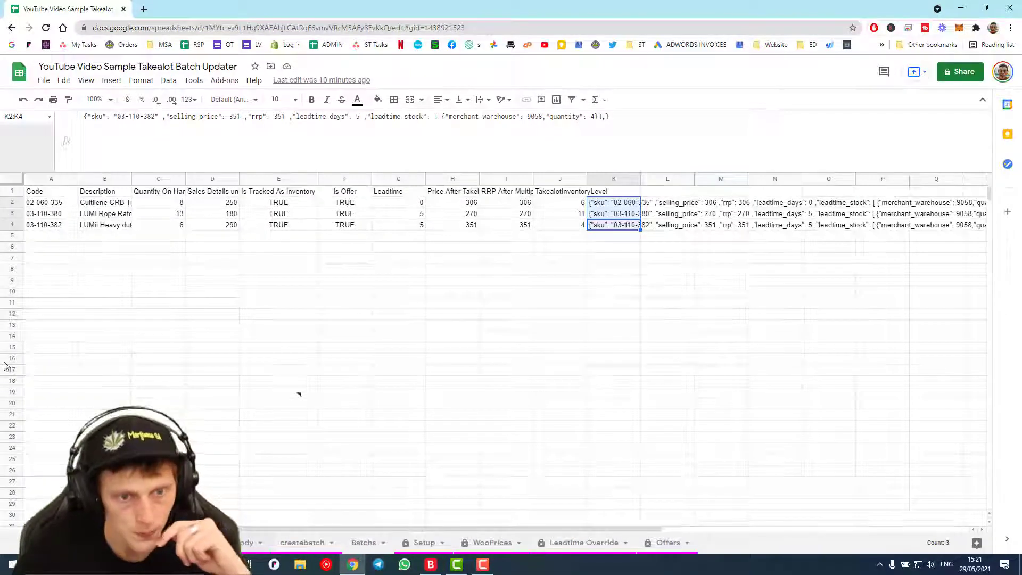
{"action": "key", "text": "ctrl+Page_Down"}
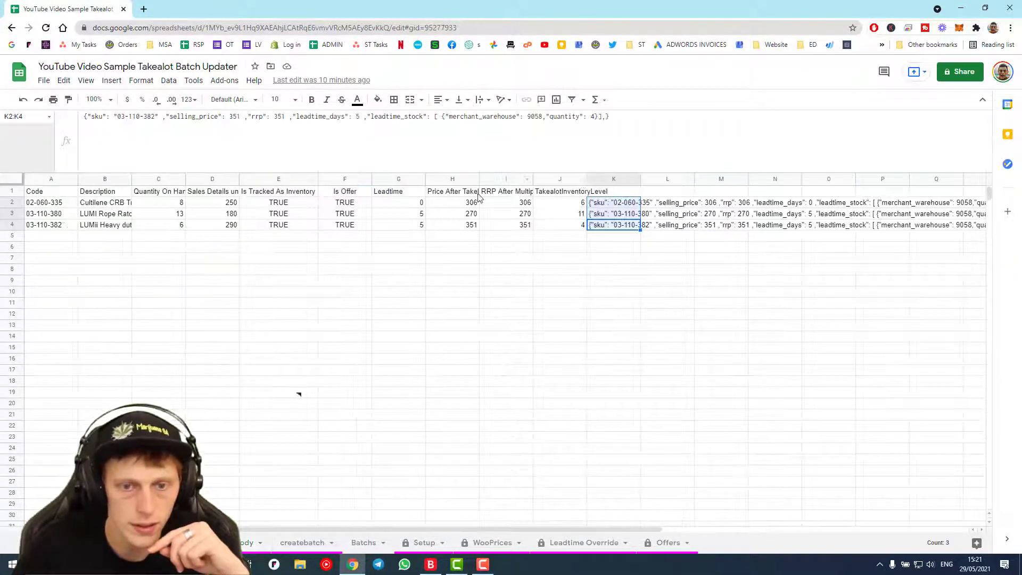
{"action": "key", "text": "ctrl+shift+Page_Down"}
{"action": "key", "text": "ctrl+shift+Page_Up"}
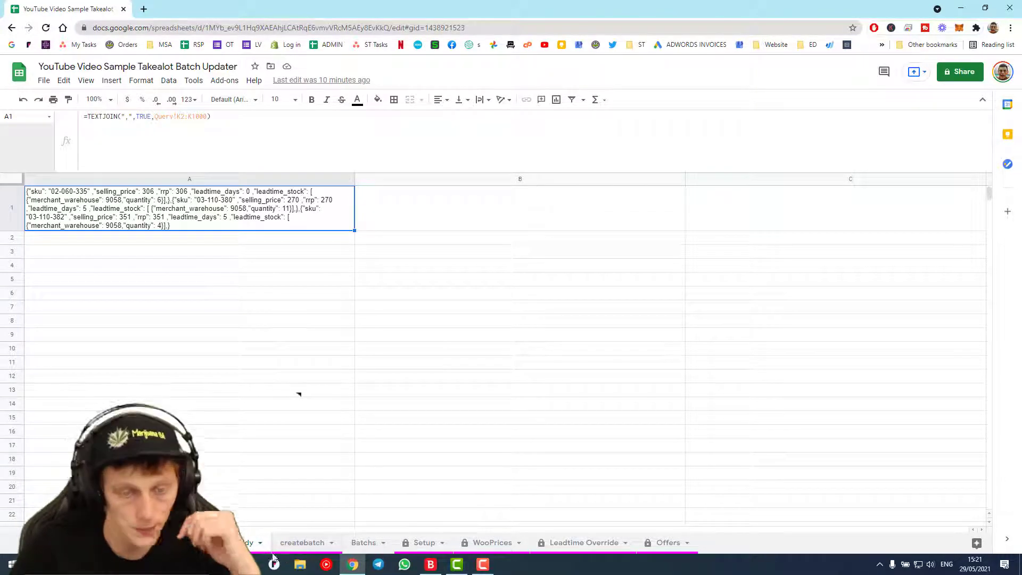
Launch the API Connector add-on from the Add-ons menu to show its saved requests
{"action": "left_click", "coordinate": [226, 81]}
{"action": "mouse_move", "coordinate": [259, 125]}
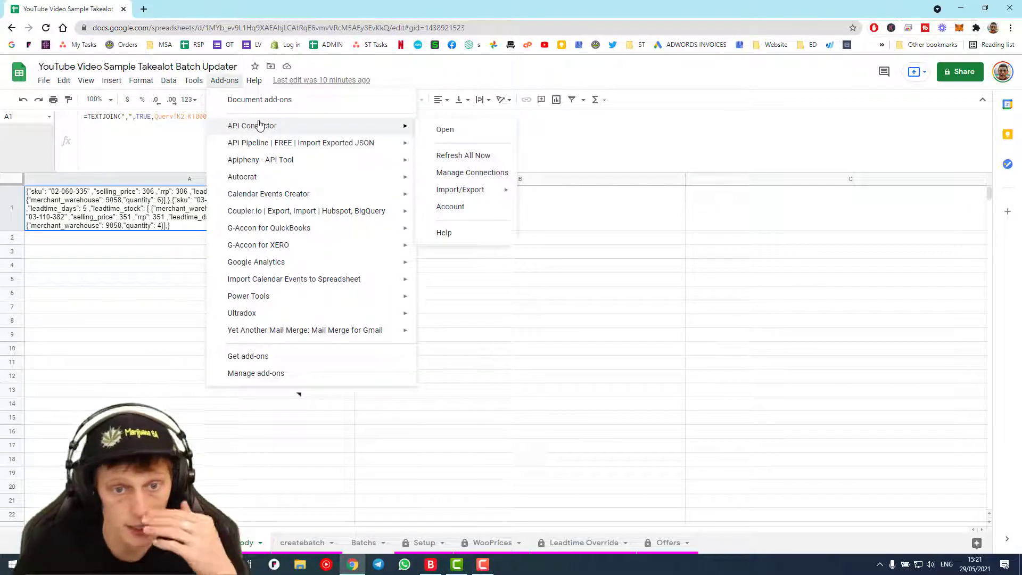
{"action": "left_click", "coordinate": [434, 130]}
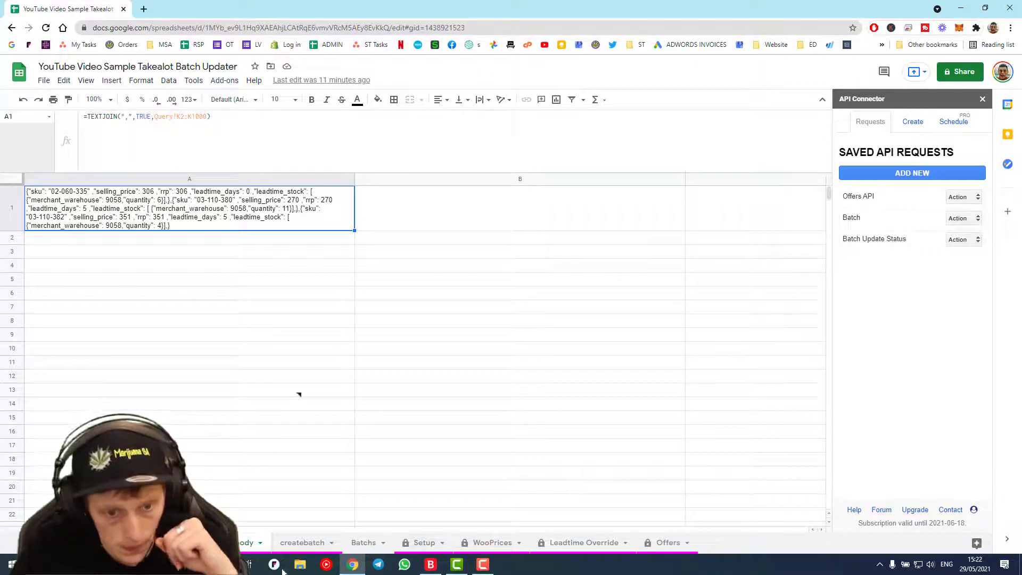
Open the Action menu for the saved Batch request
{"action": "left_click", "coordinate": [976, 218]}
Edit the Batch request, enlarging the URL and POST body to show the [jsonbody!A1] body
{"action": "left_click", "coordinate": [961, 239]}
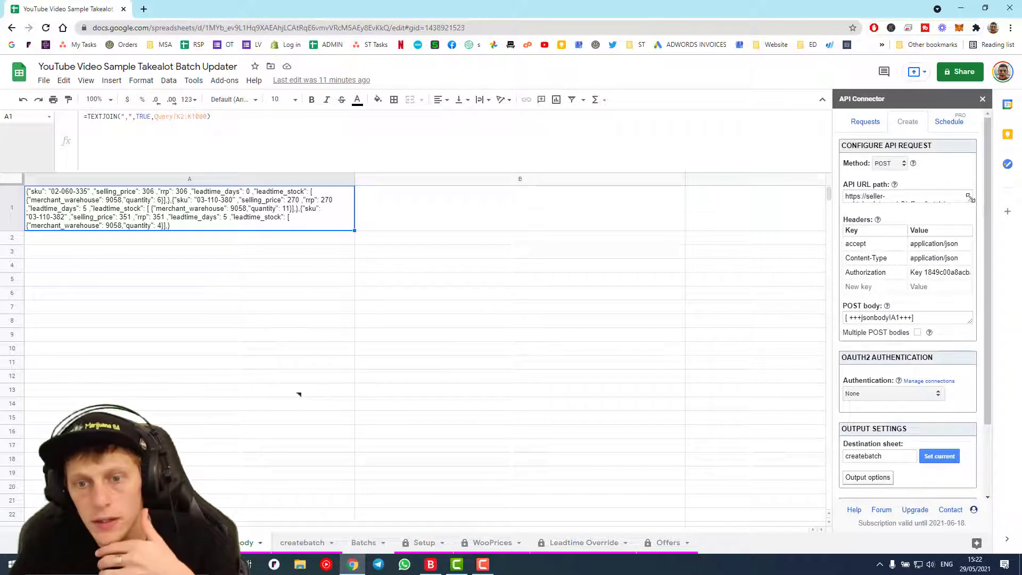
{"action": "left_click_drag", "start_coordinate": [970, 200], "coordinate": [971, 216]}
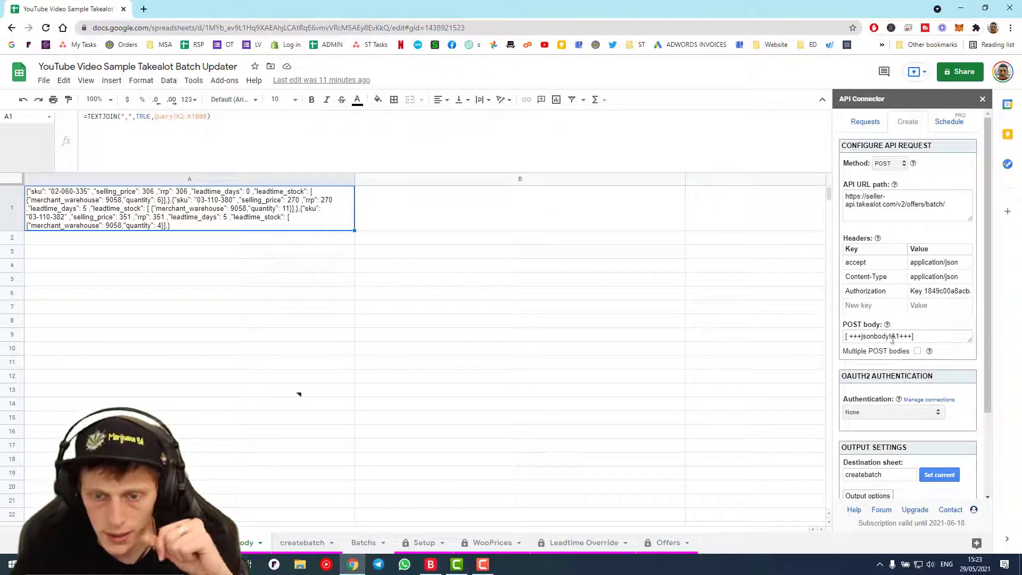
{"action": "scroll", "coordinate": [928, 321], "scroll_direction": "down", "scroll_amount": 1}
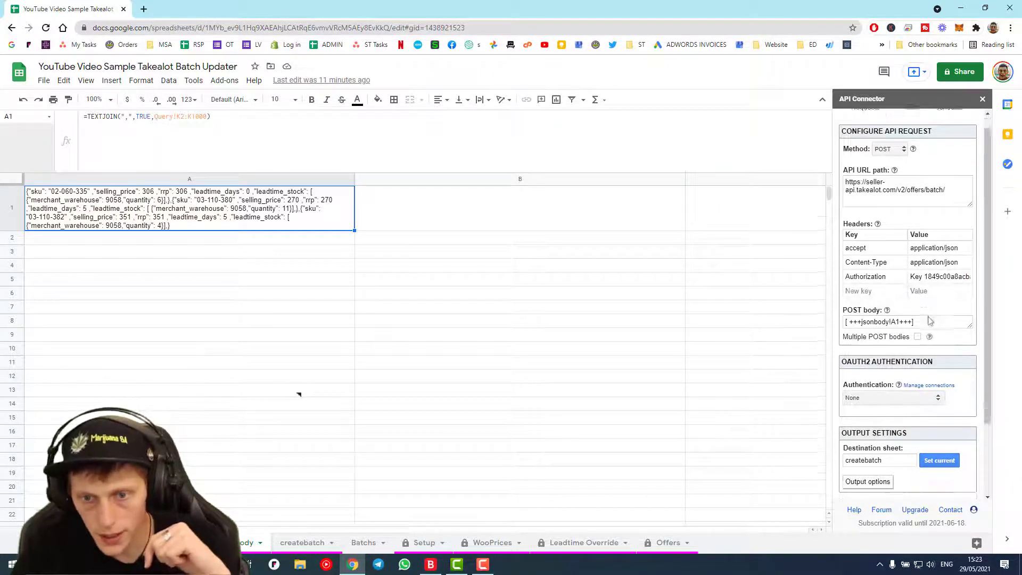
{"action": "left_click_drag", "start_coordinate": [969, 292], "coordinate": [970, 313]}
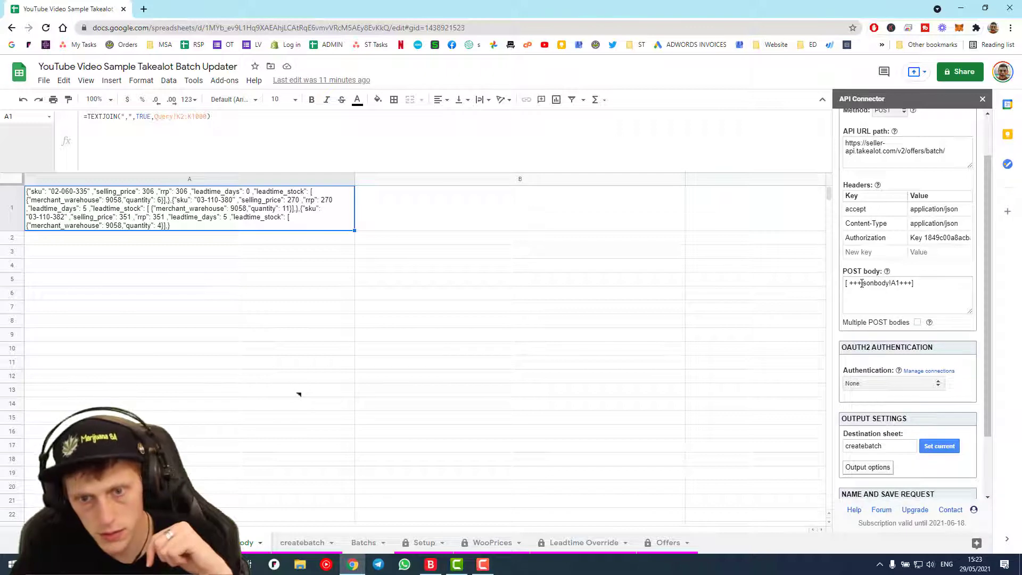
{"action": "left_click", "coordinate": [846, 282]}
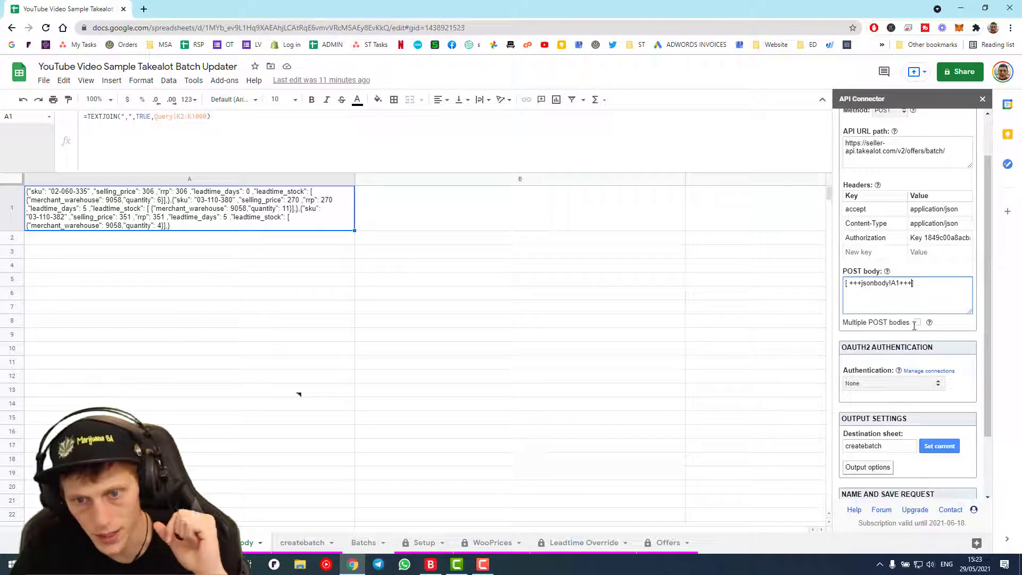
{"action": "scroll", "coordinate": [915, 332], "scroll_direction": "down", "scroll_amount": 2}
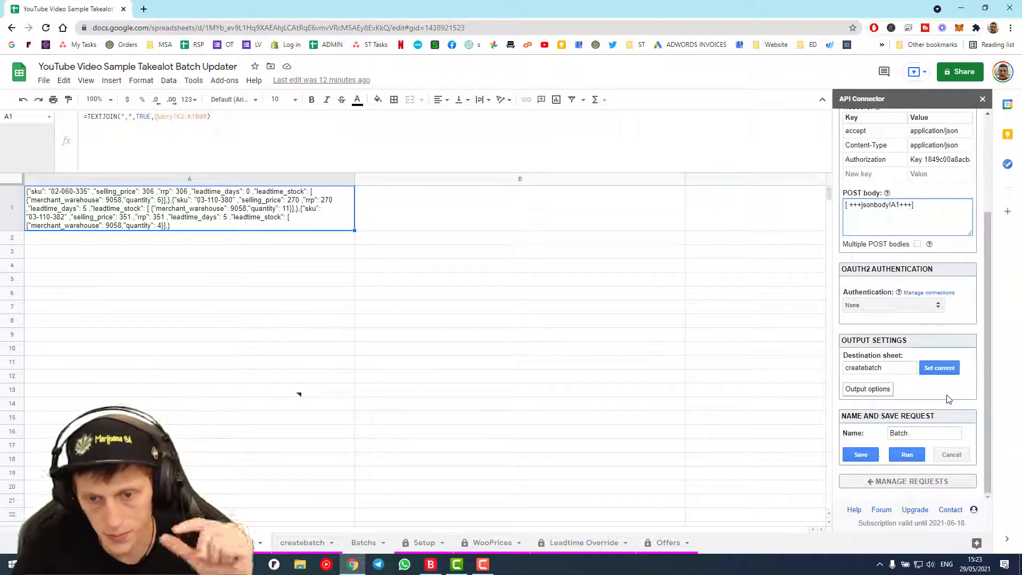
Run the Batch request and check batch_id 8283700, status Pending, on the createbatch sheet
{"action": "left_click", "coordinate": [907, 455]}
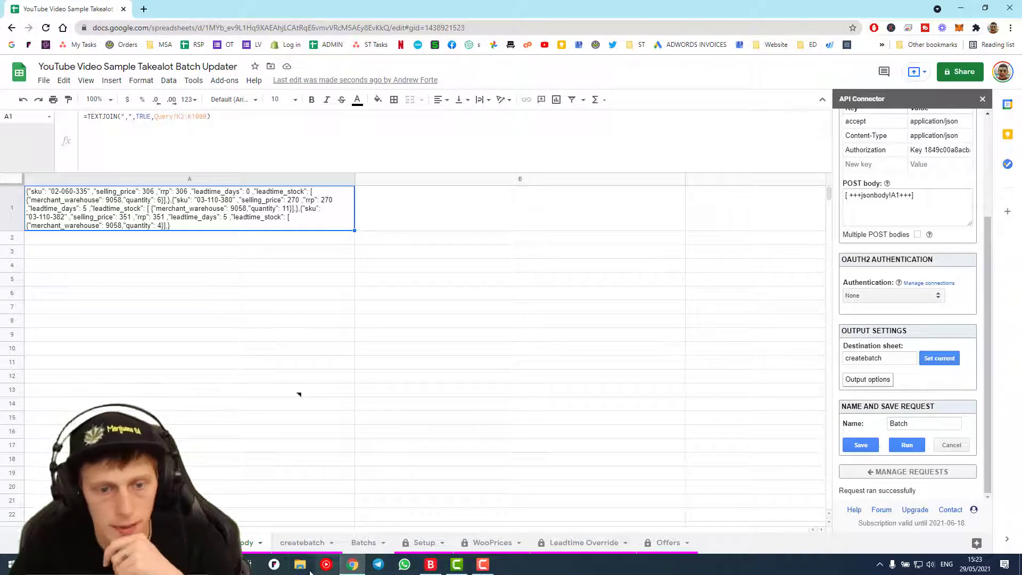
{"action": "left_click", "coordinate": [302, 543]}
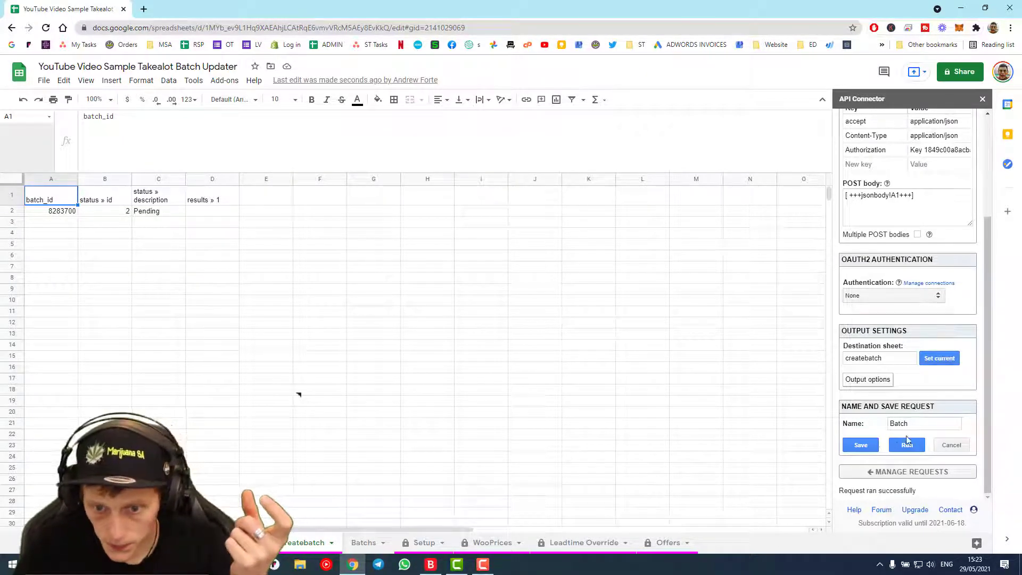
Edit the Batch Update Status request, widen its URL box, and open the Batchs sheet
{"action": "left_click", "coordinate": [873, 473]}
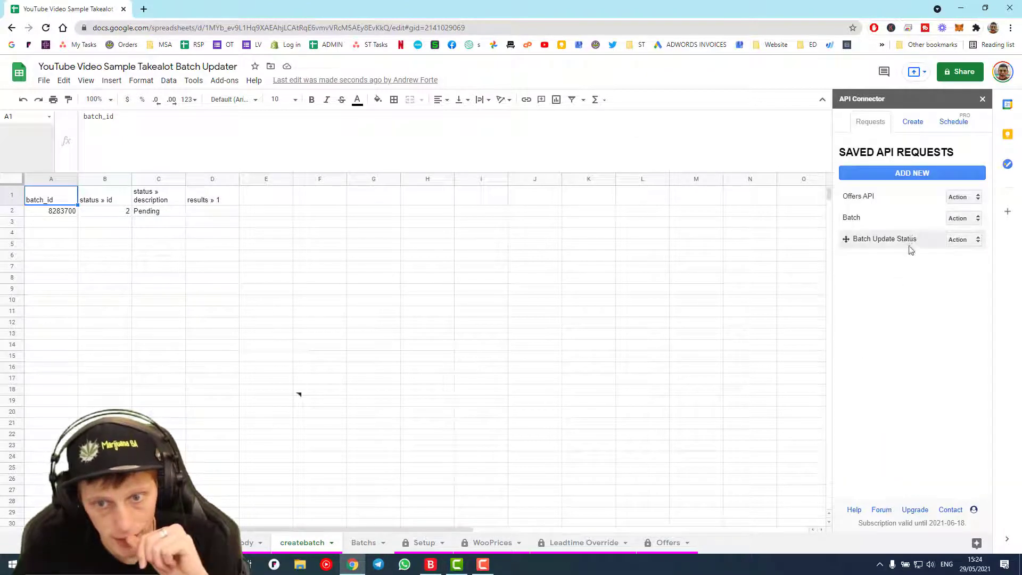
{"action": "left_click", "coordinate": [962, 238]}
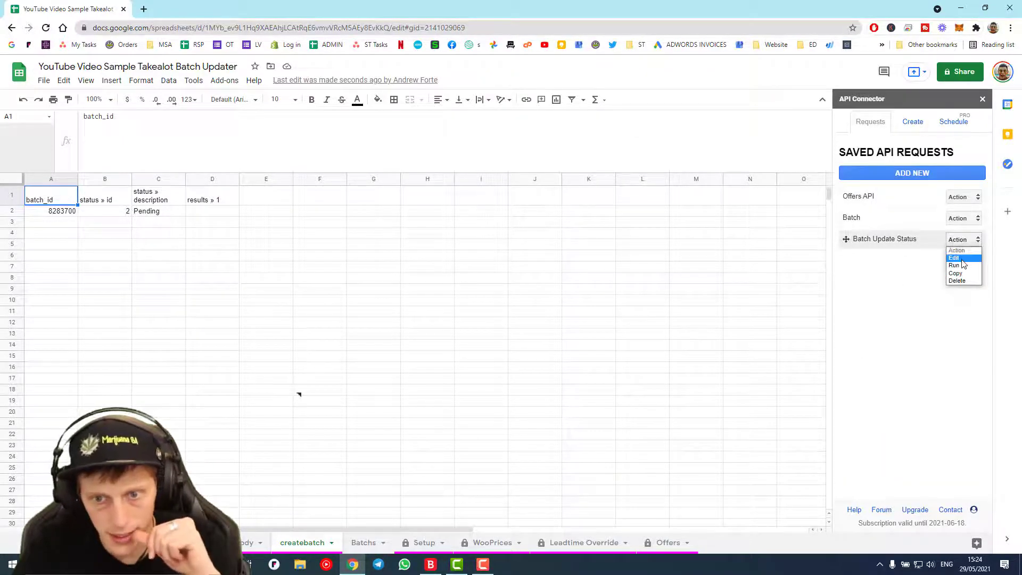
{"action": "left_click", "coordinate": [962, 260]}
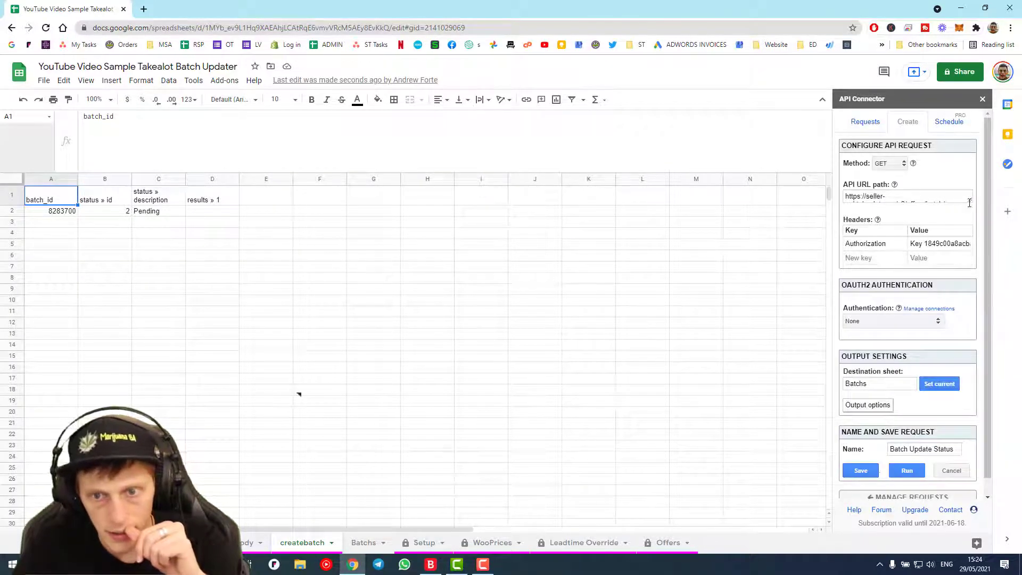
{"action": "left_click_drag", "start_coordinate": [967, 200], "coordinate": [968, 218]}
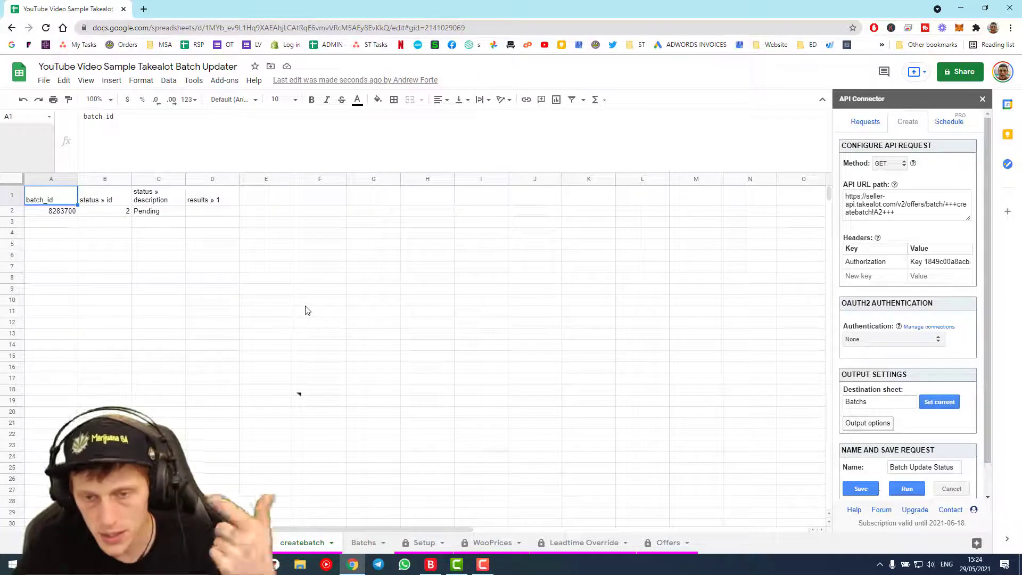
{"action": "left_click", "coordinate": [368, 543]}
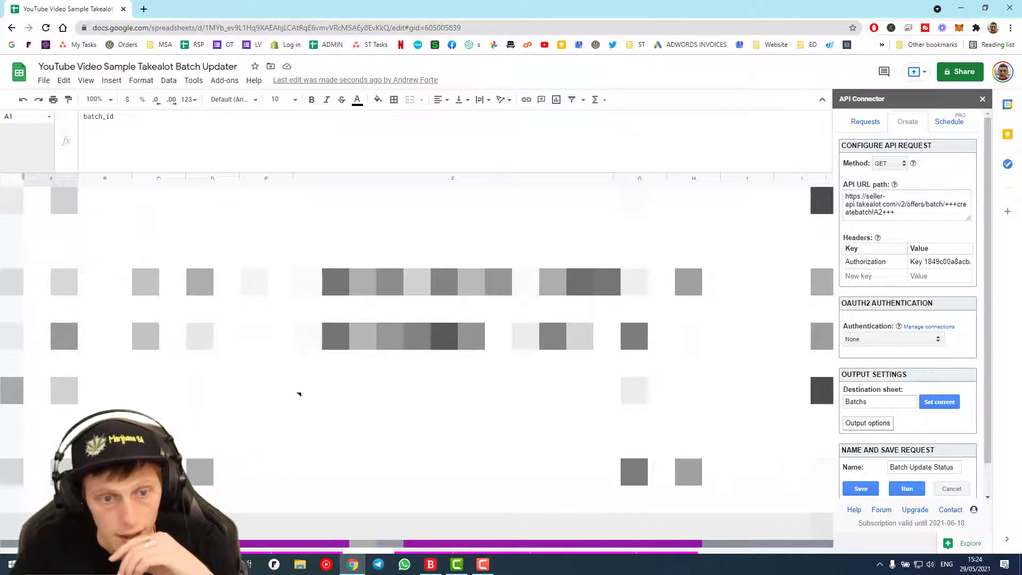
Run Batch Update Status and read the E25 leadtime validation error in F2
{"action": "left_click", "coordinate": [906, 488]}
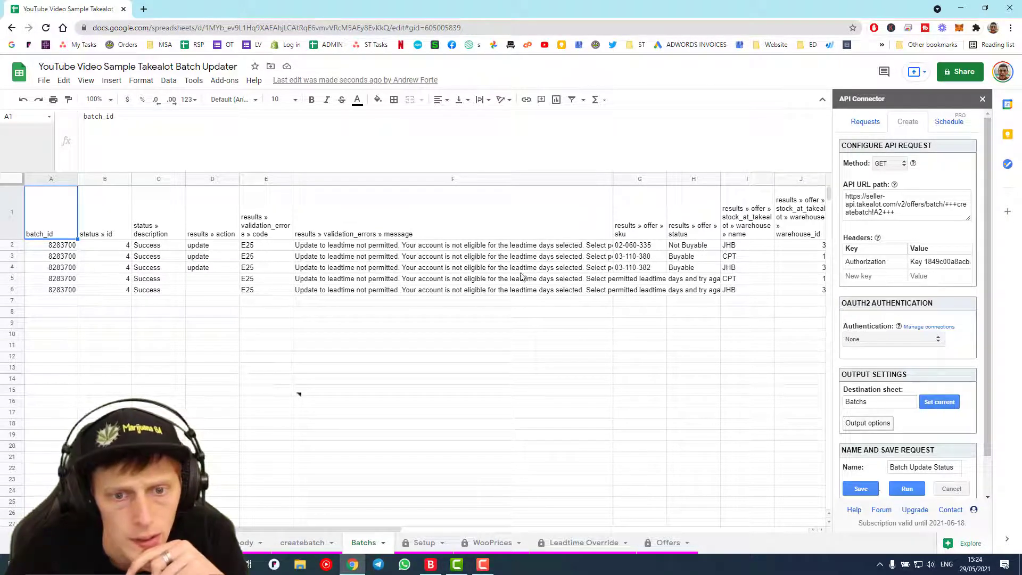
{"action": "left_click", "coordinate": [383, 249]}
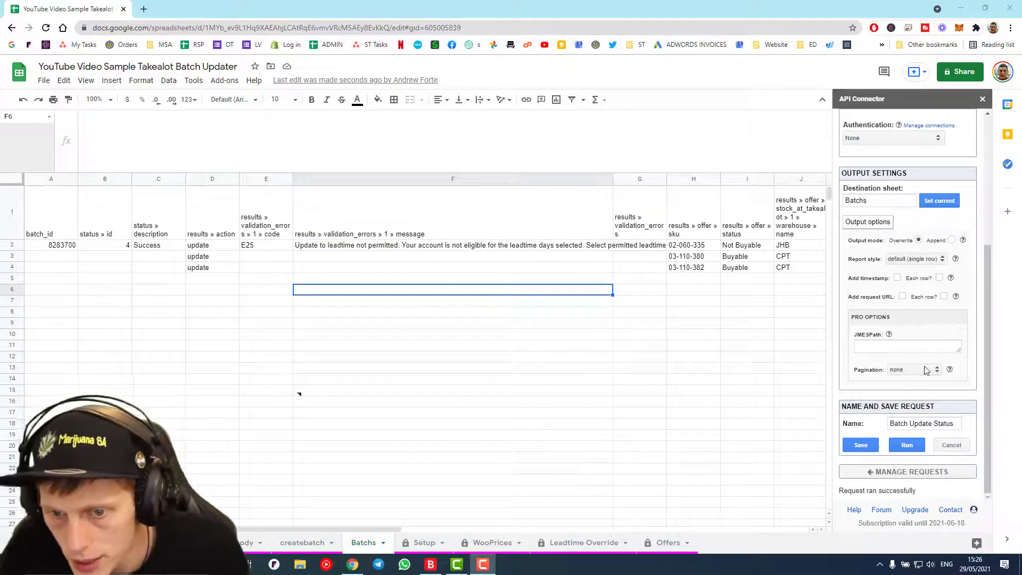
Set the output report style to grid and rerun the batch status request
{"action": "left_click", "coordinate": [883, 228]}
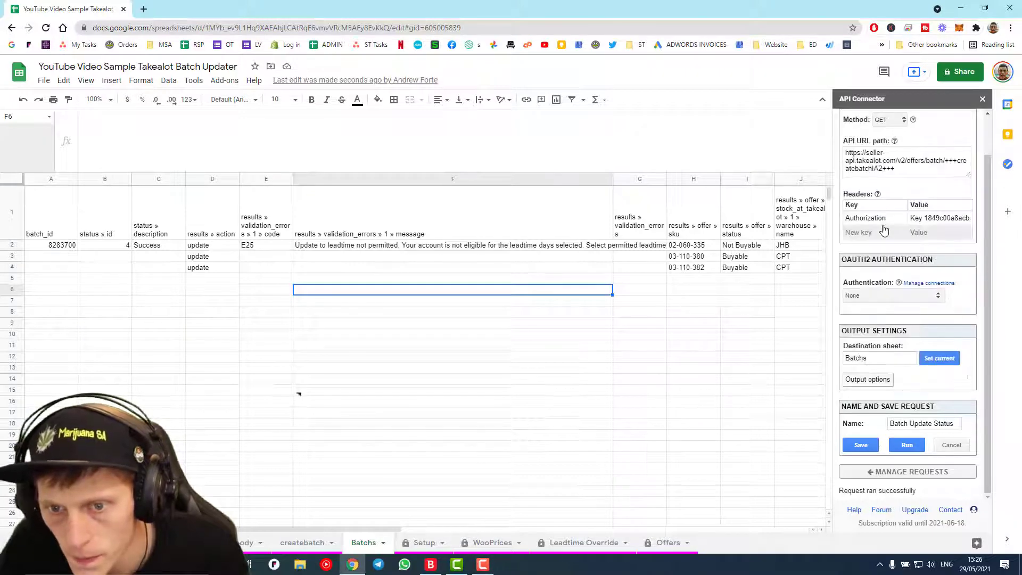
{"action": "left_click", "coordinate": [881, 379]}
{"action": "left_click", "coordinate": [922, 259]}
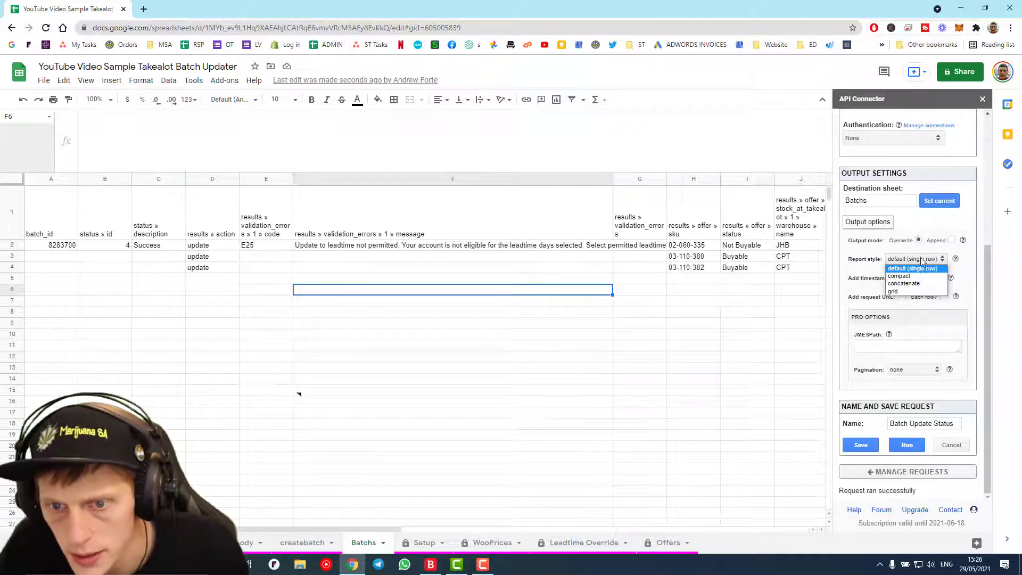
{"action": "left_click", "coordinate": [913, 291]}
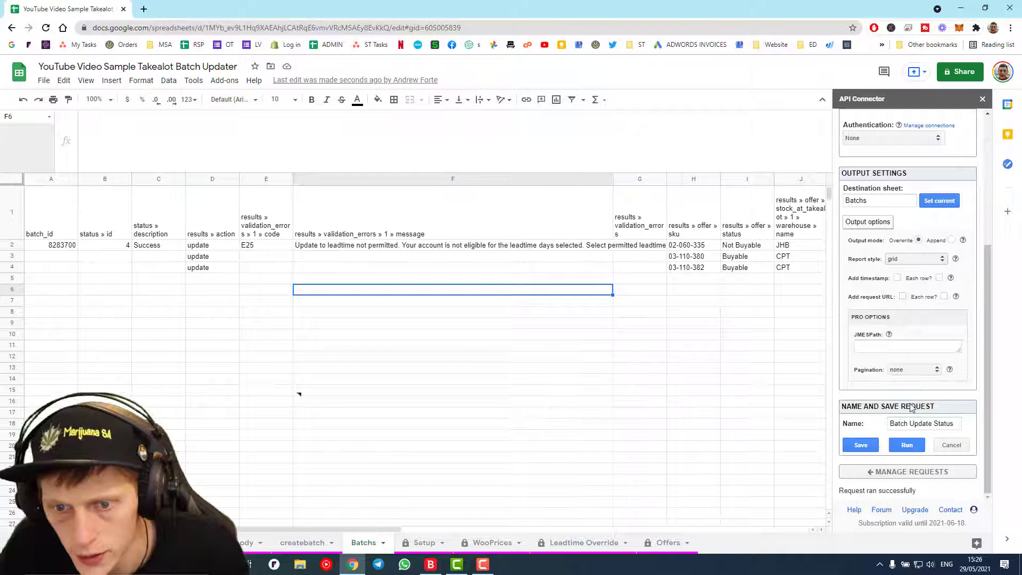
{"action": "left_click", "coordinate": [907, 446]}
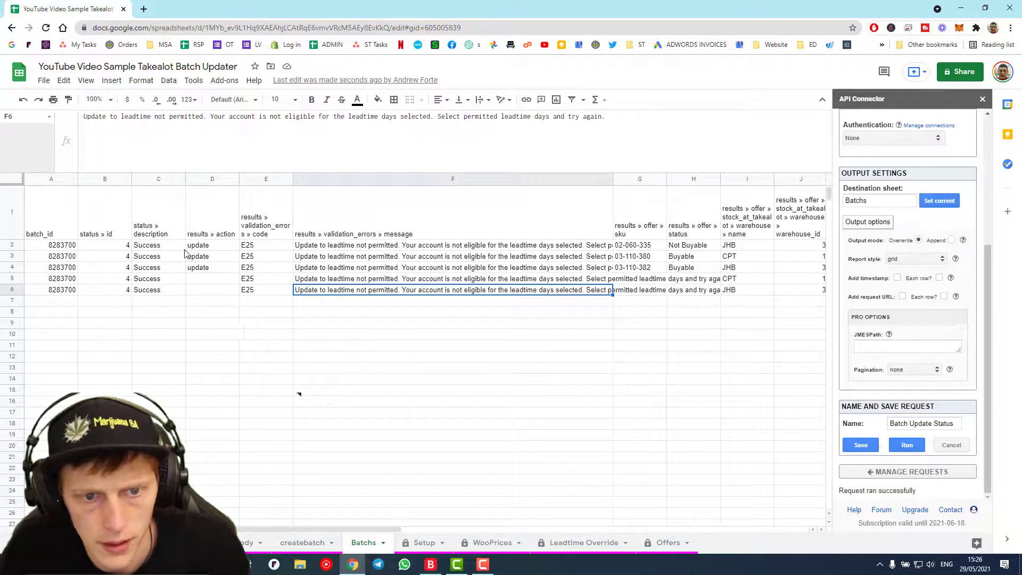
Switch back to default single-row style, rerun, check the F2 error, and return to the product sheet
{"action": "left_click", "coordinate": [912, 261]}
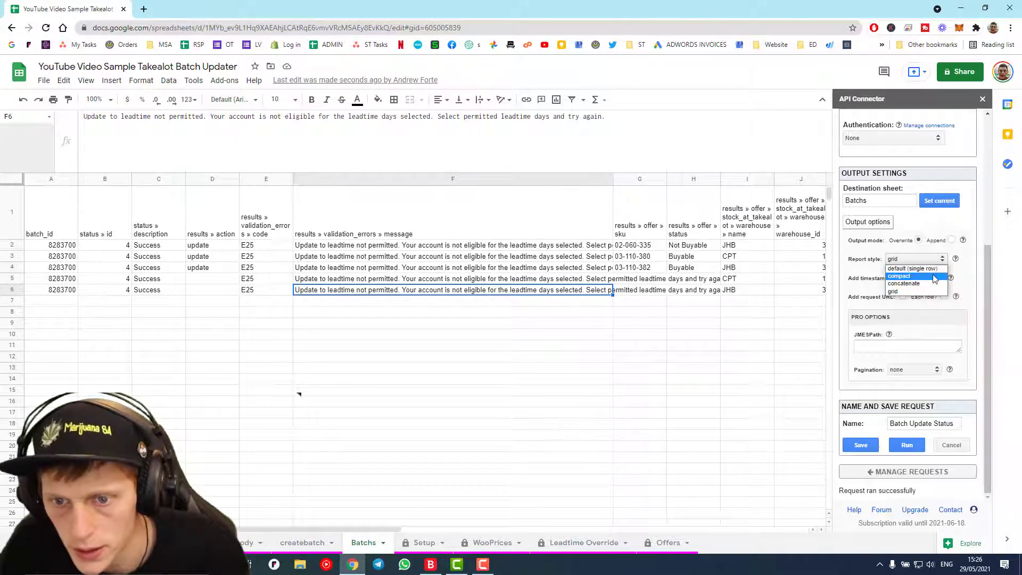
{"action": "left_click", "coordinate": [910, 268]}
{"action": "left_click", "coordinate": [906, 447]}
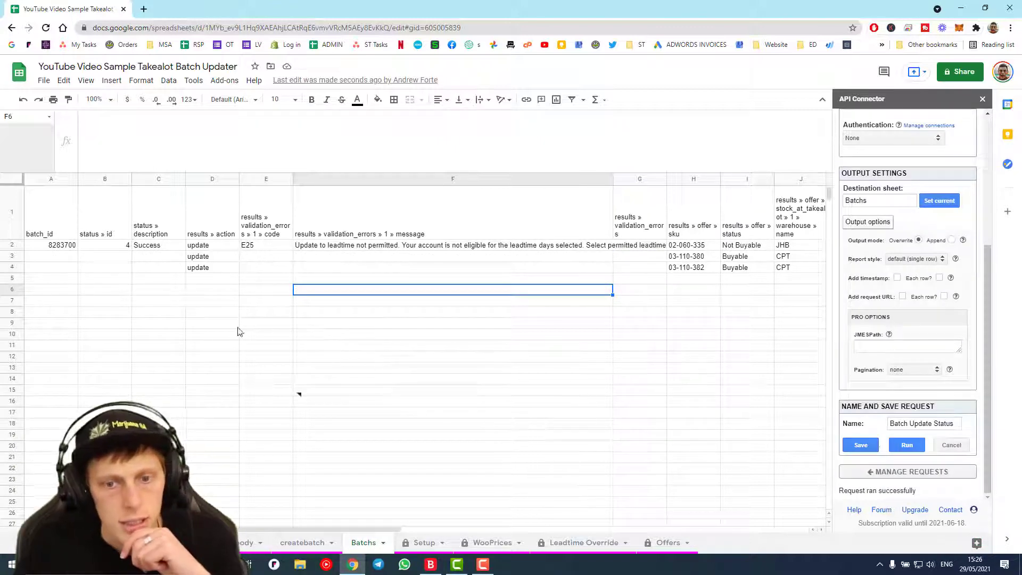
{"action": "left_click", "coordinate": [318, 246]}
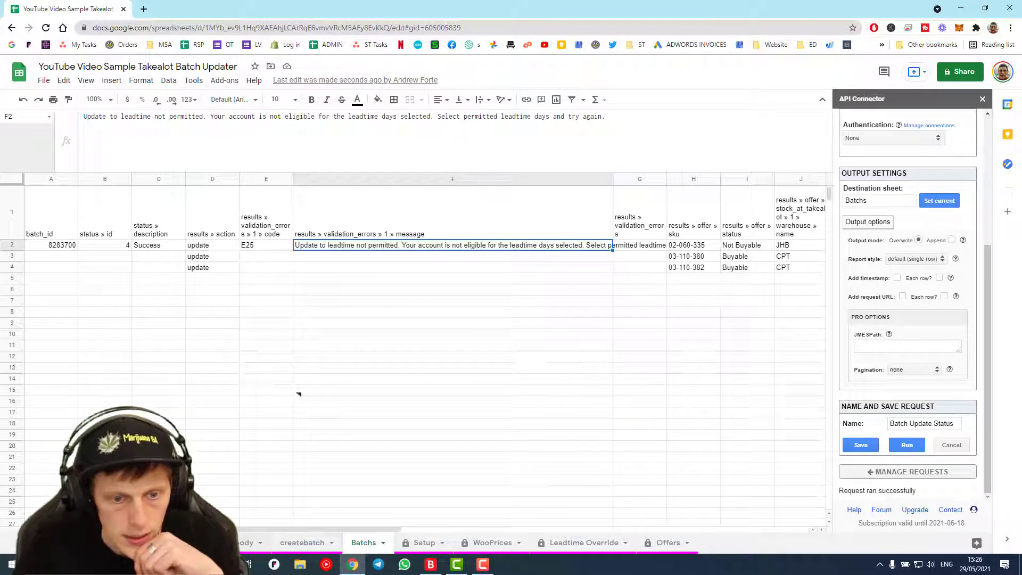
{"action": "key", "text": "ctrl+shift+Page_Up"}
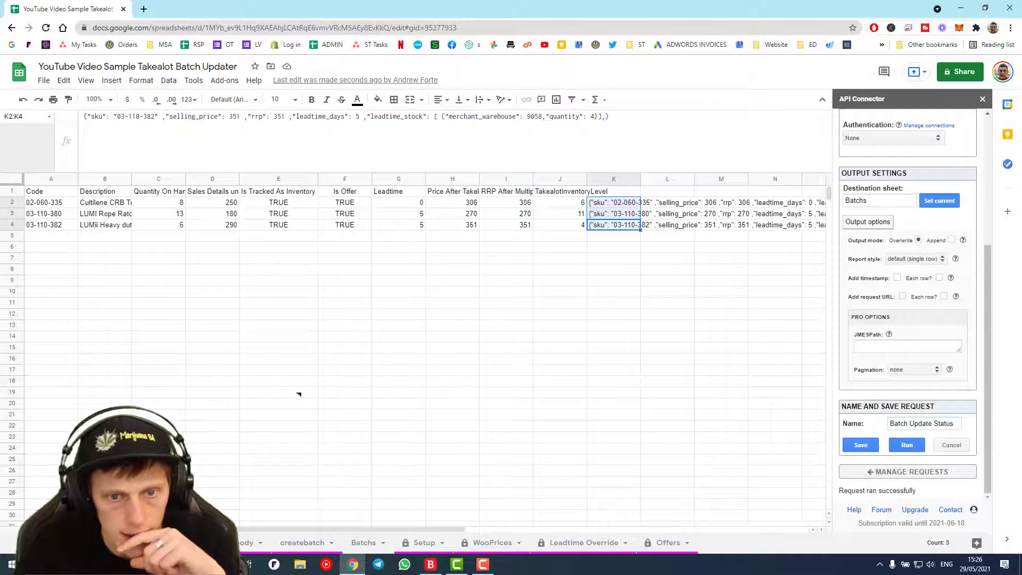
Check the leadtime in G2, then review batch results D3:F4 on the Batchs sheet
{"action": "left_click", "coordinate": [405, 206]}
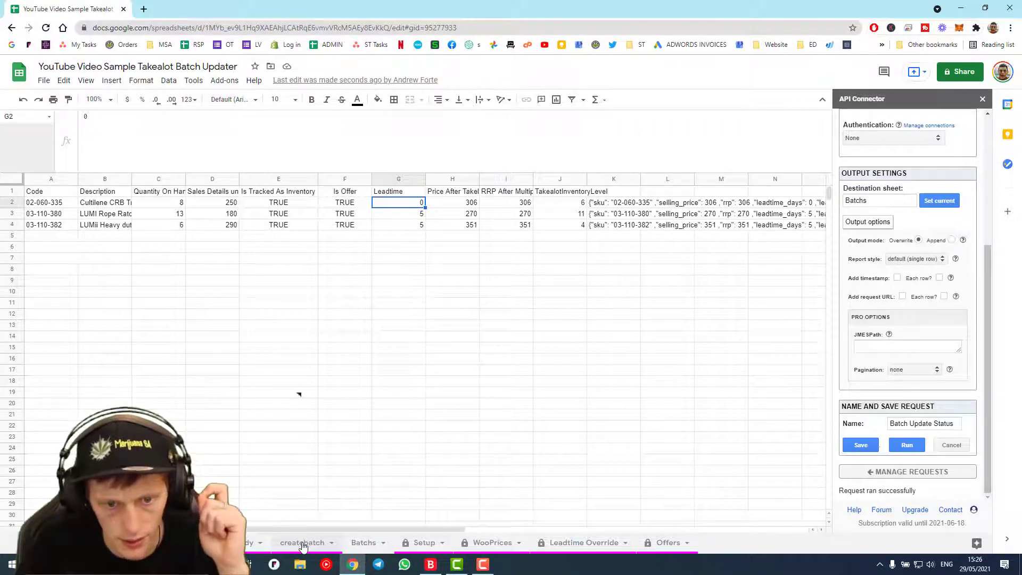
{"action": "left_click", "coordinate": [362, 542]}
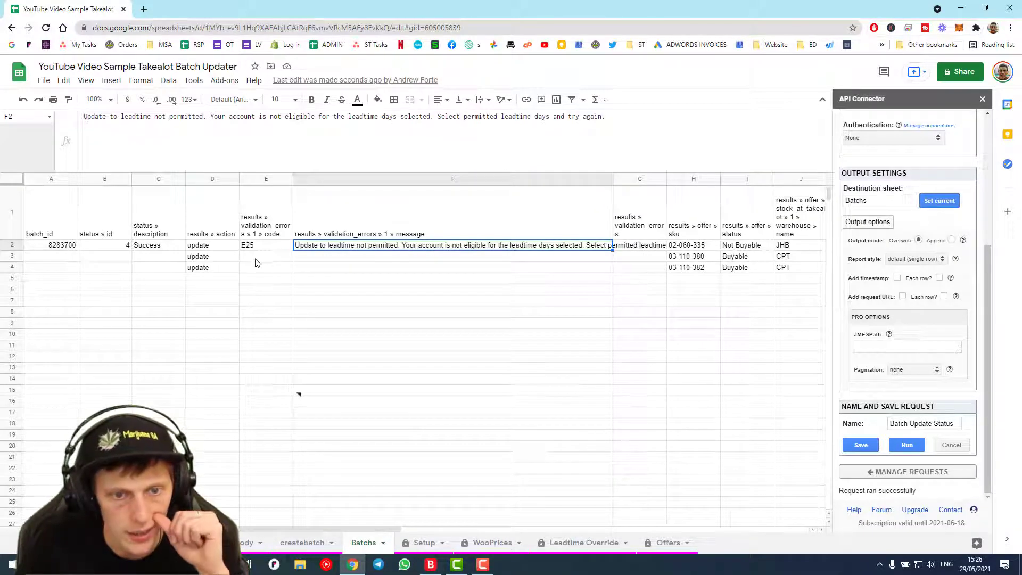
{"action": "left_click_drag", "start_coordinate": [191, 258], "coordinate": [599, 270]}
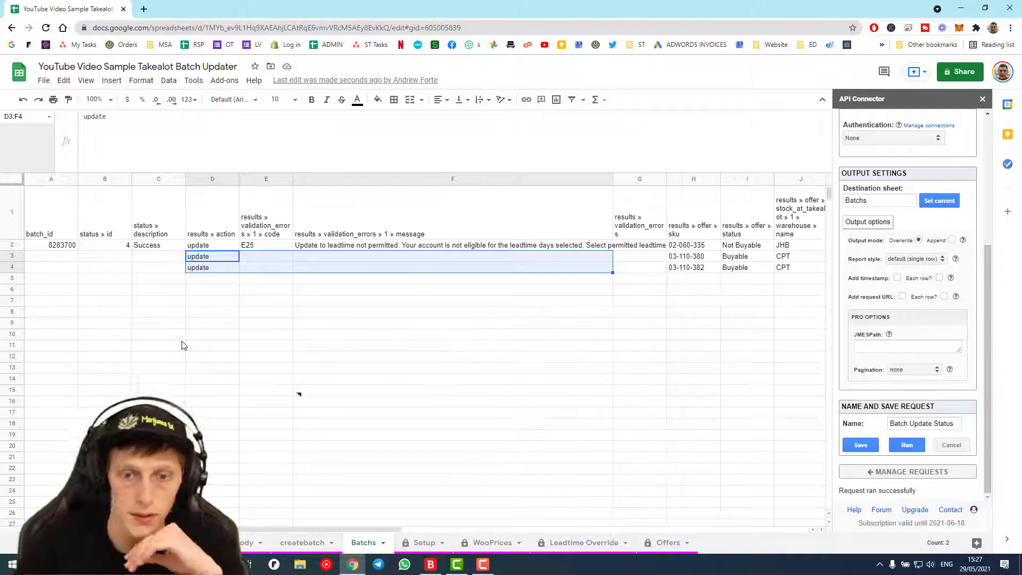
Add a new API Connector scheduled trigger and open its saved-request selector
{"action": "left_click", "coordinate": [893, 472]}
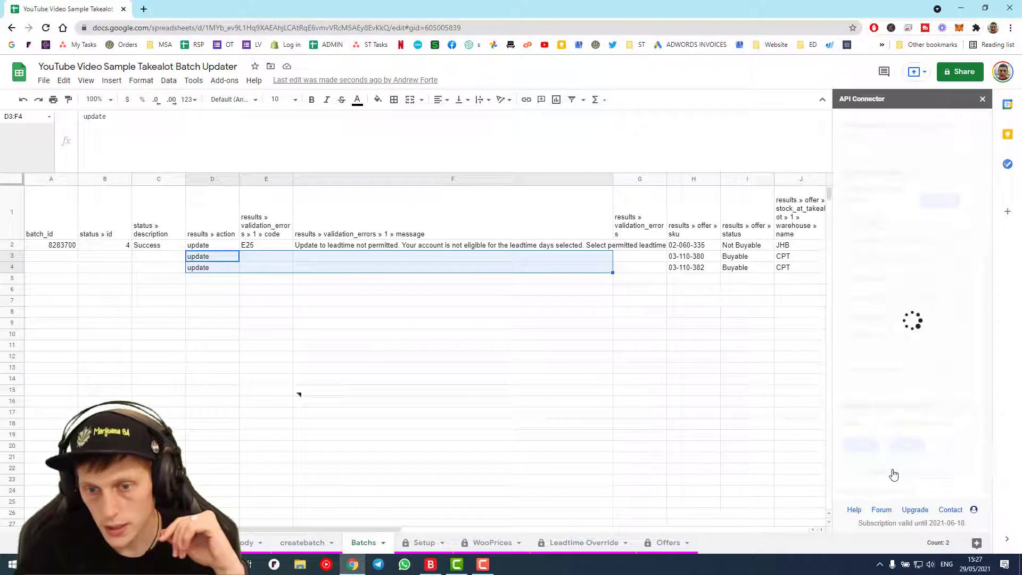
{"action": "left_click", "coordinate": [947, 123]}
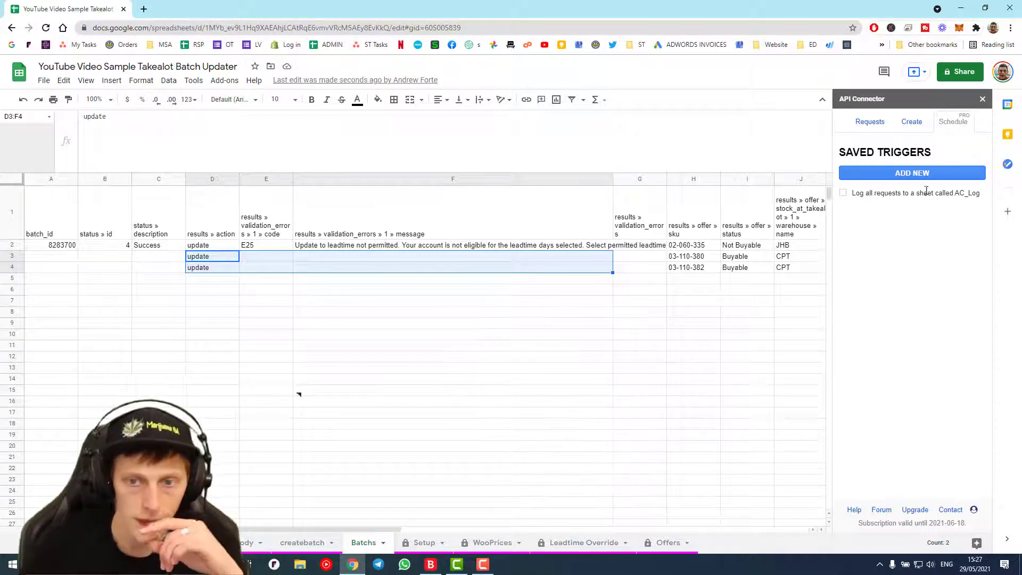
{"action": "left_click", "coordinate": [886, 175]}
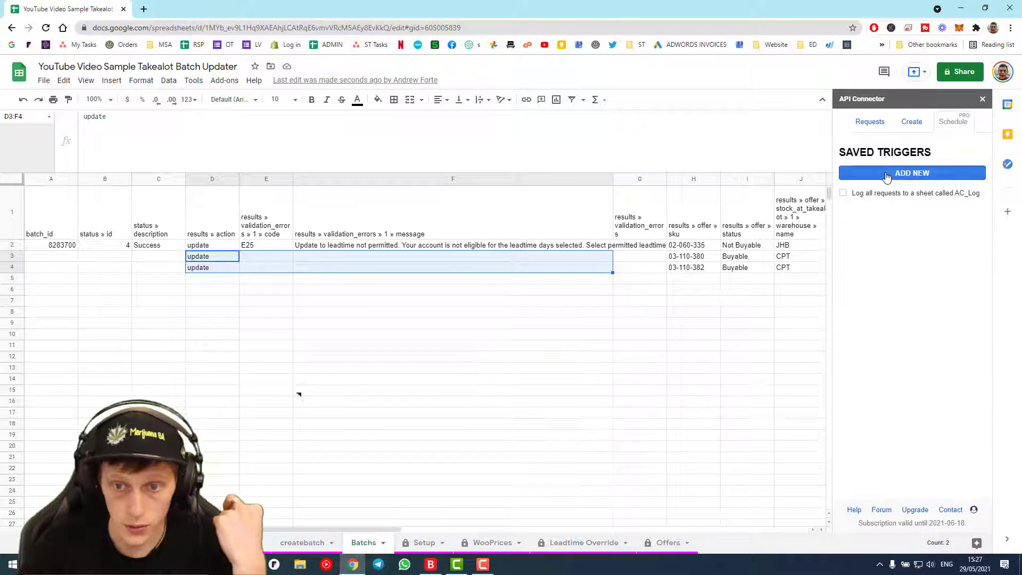
{"action": "left_click", "coordinate": [871, 184]}
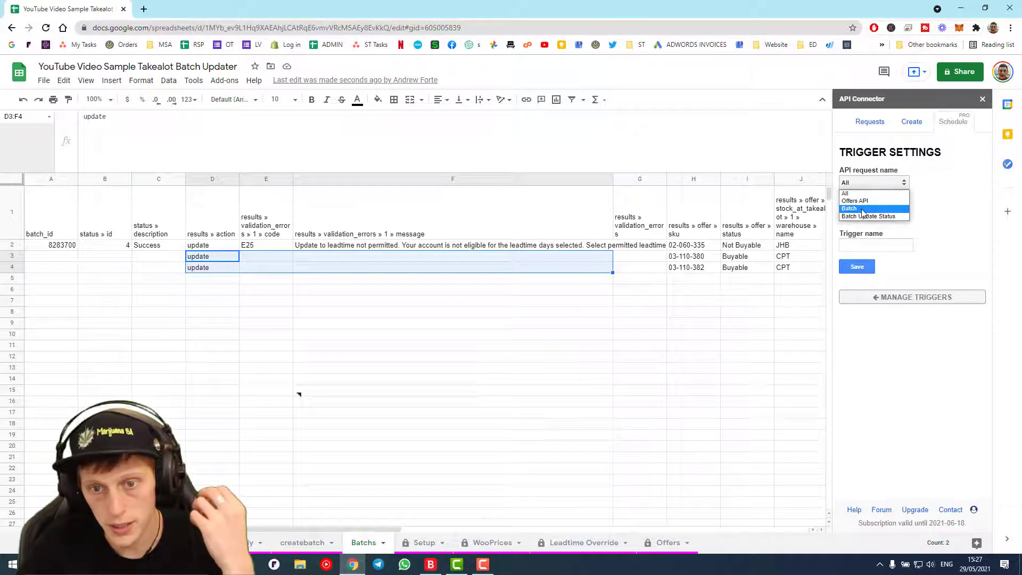
Schedule the trigger to run the saved Batch request every hour
{"action": "left_click", "coordinate": [854, 208]}
{"action": "left_click", "coordinate": [858, 246]}
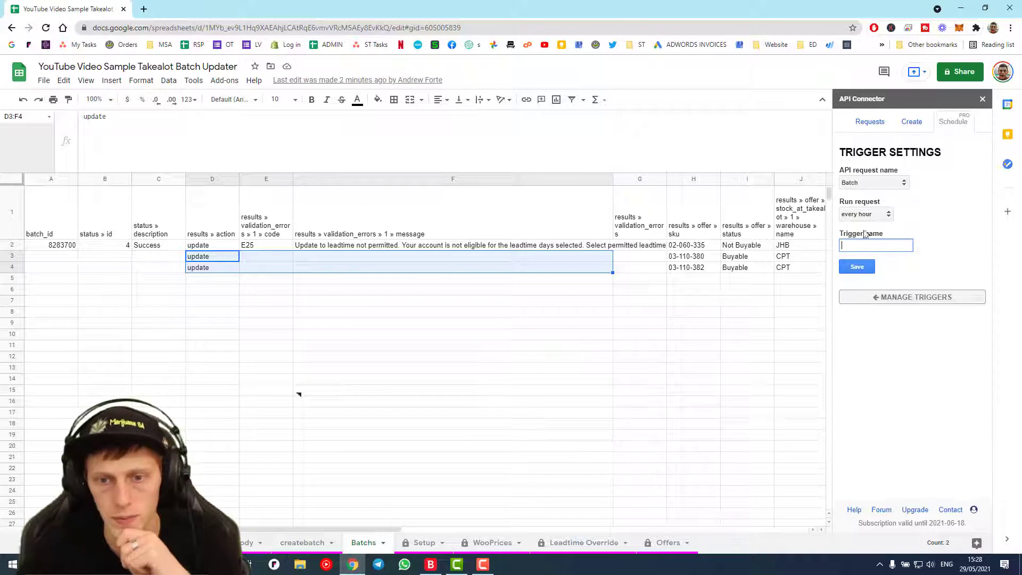
{"action": "left_click", "coordinate": [867, 215]}
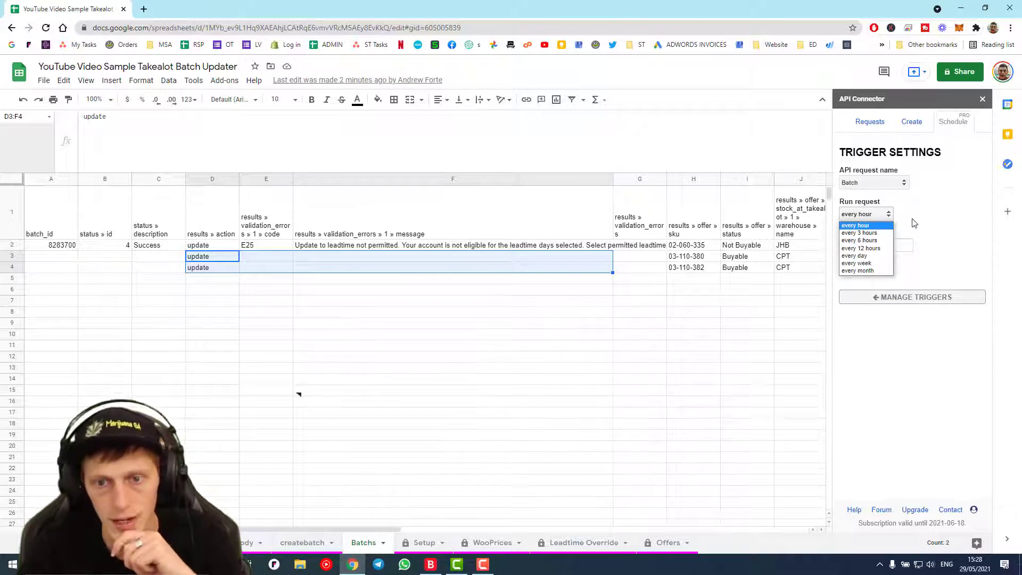
{"action": "left_click", "coordinate": [913, 217]}
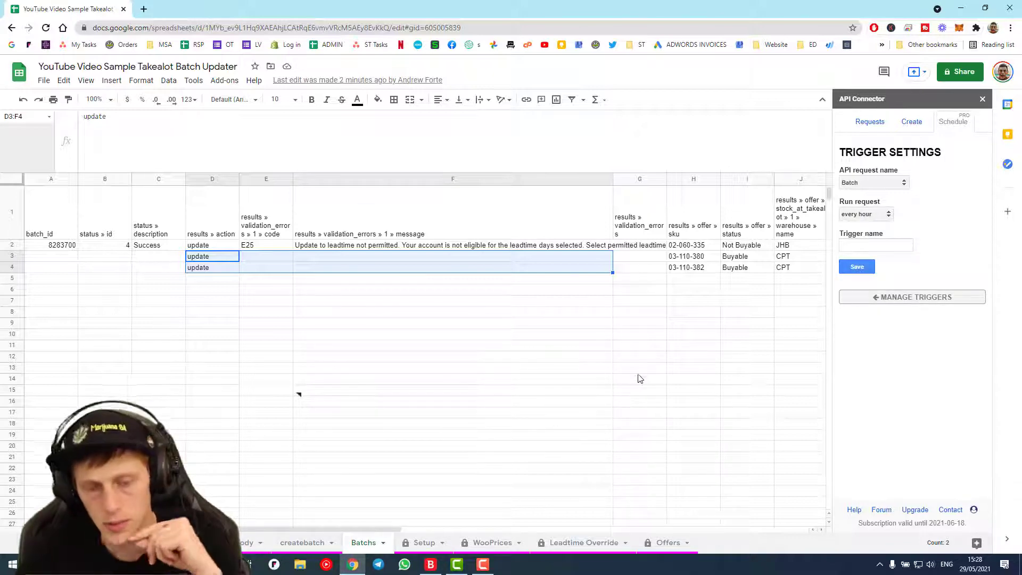